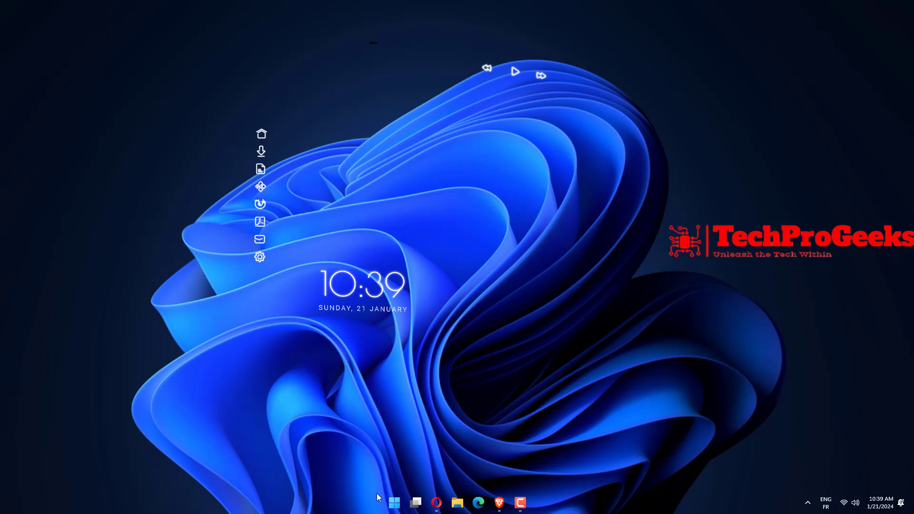
Open Windows Update in Settings from Start and run Check for updates
{"action": "left_click", "coordinate": [394, 502]}
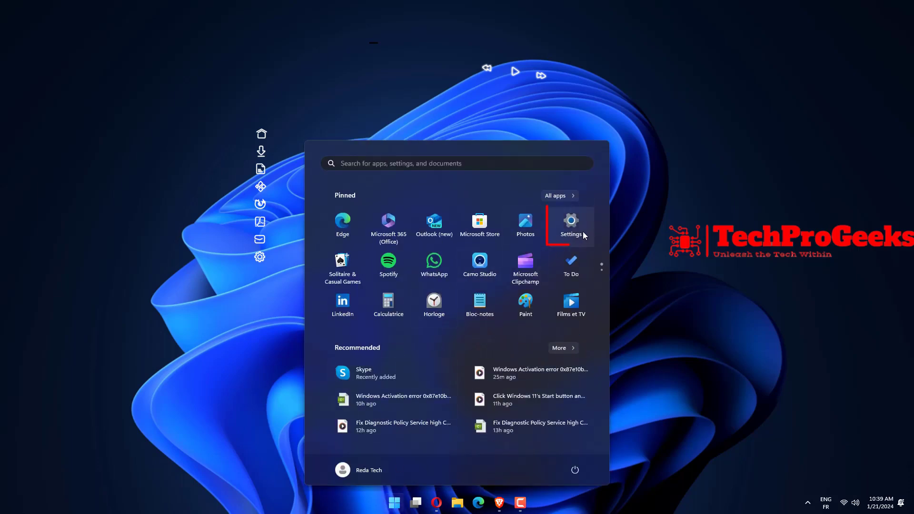
{"action": "left_click", "coordinate": [571, 224]}
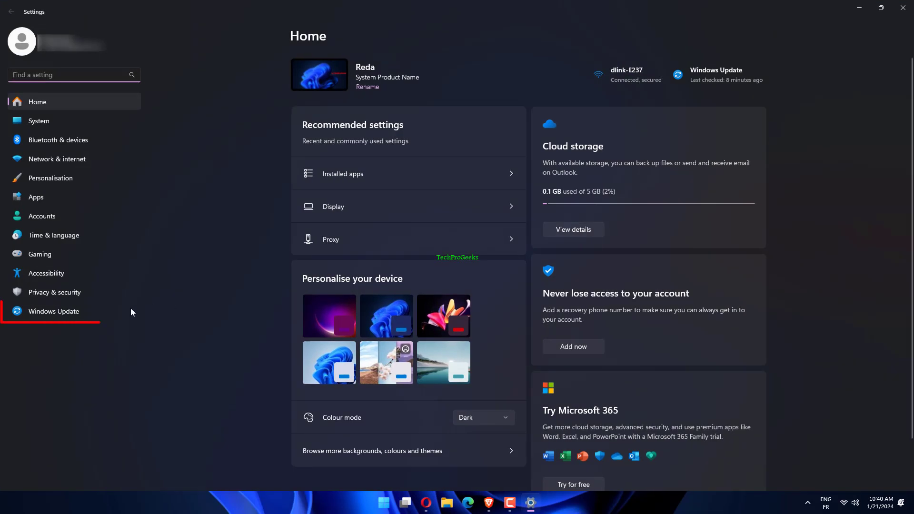
{"action": "left_click", "coordinate": [79, 310]}
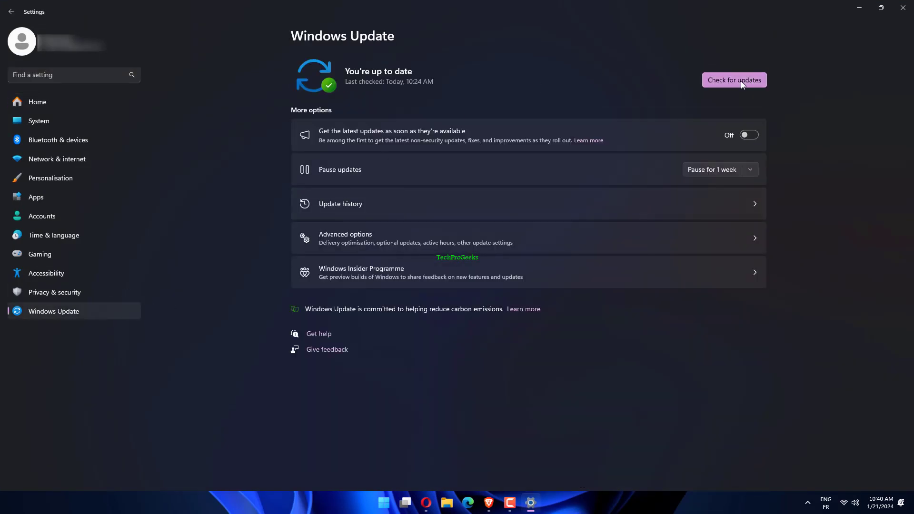
{"action": "left_click", "coordinate": [740, 81]}
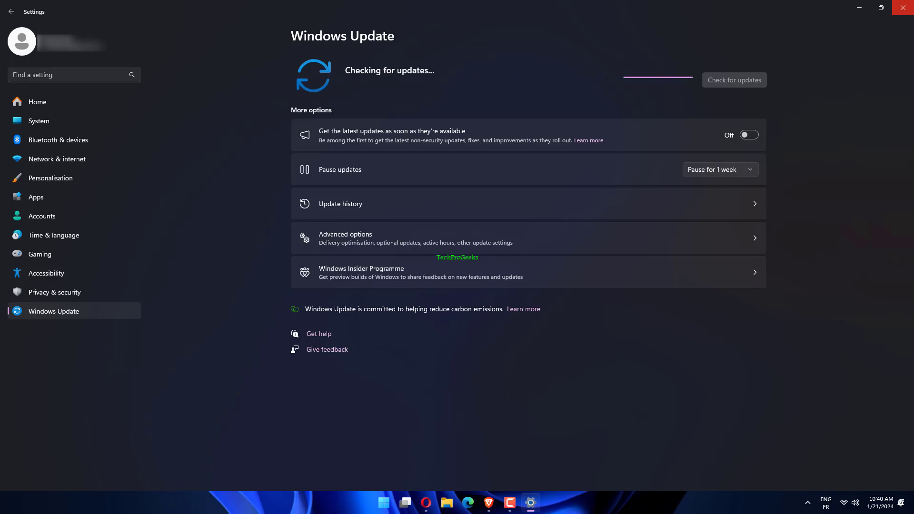
Close Settings and launch Command Prompt as administrator from a Start search for cmd
{"action": "left_click", "coordinate": [902, 7]}
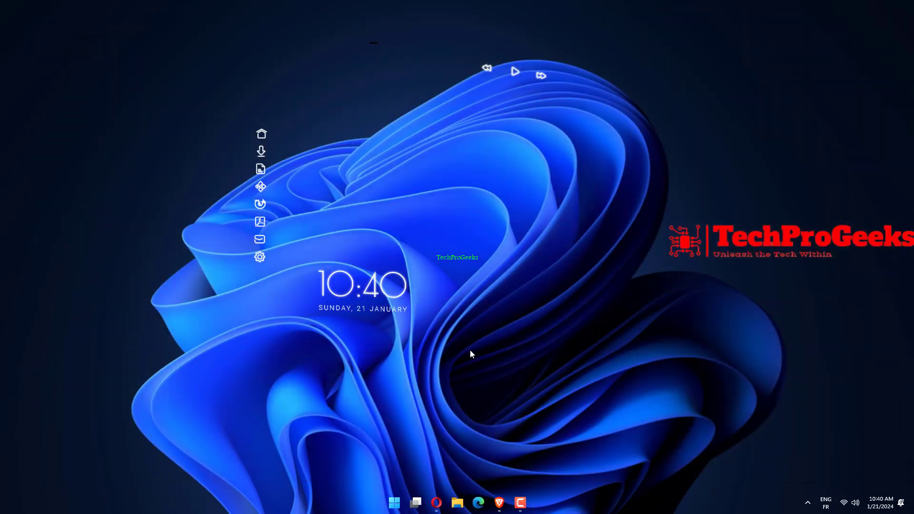
{"action": "left_click", "coordinate": [395, 504]}
{"action": "type", "text": "cmd"}
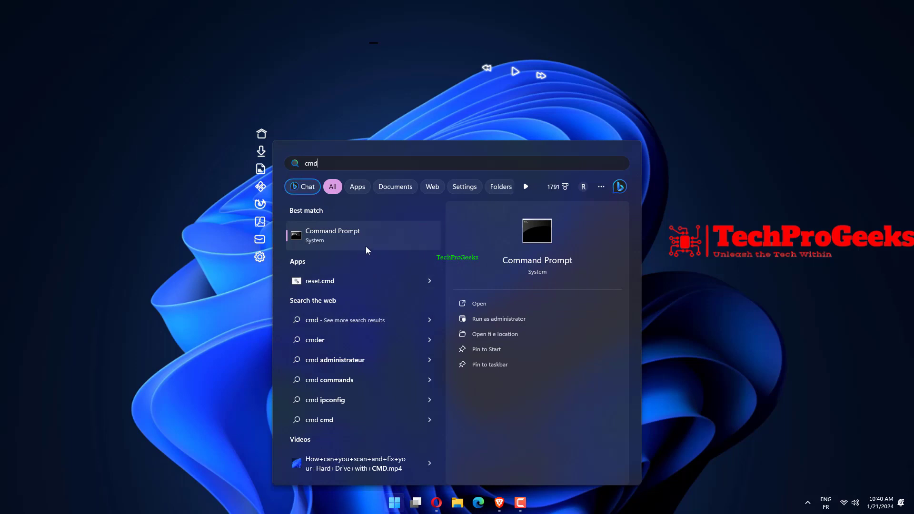
{"action": "right_click", "coordinate": [365, 250]}
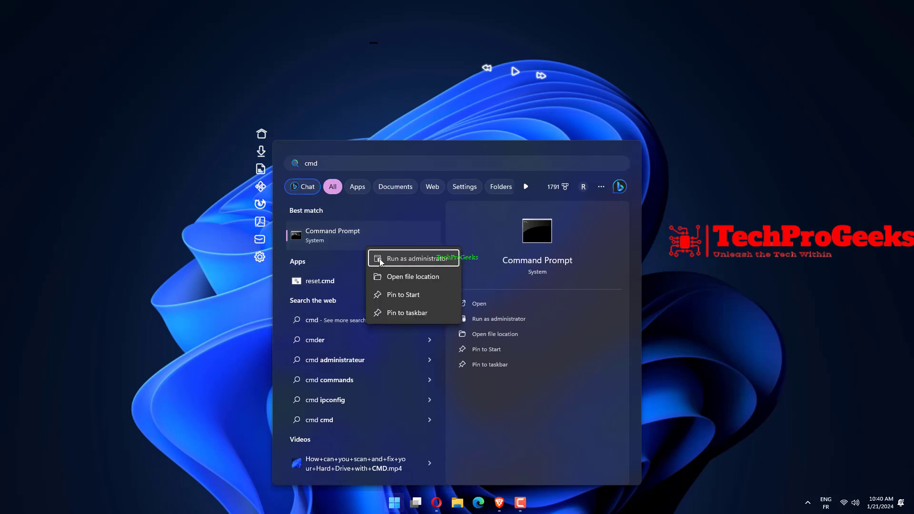
{"action": "left_click", "coordinate": [379, 258]}
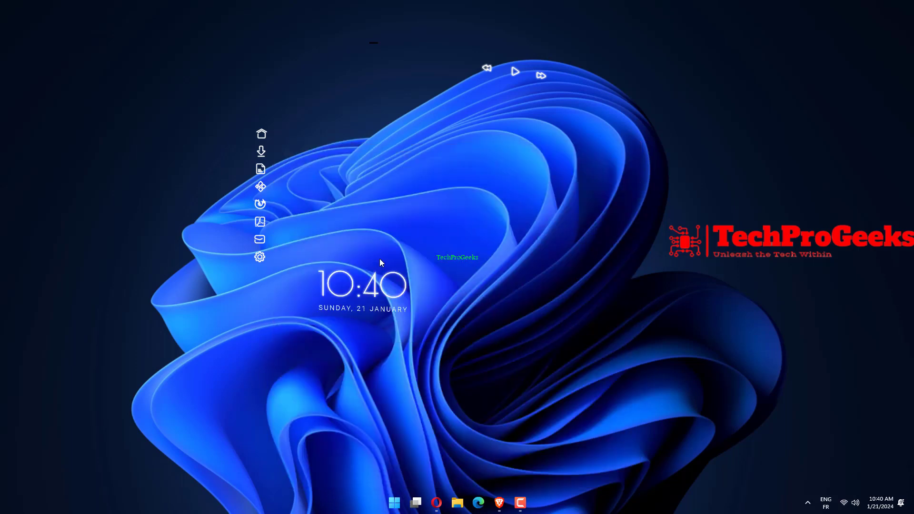
Run DISM /Online /Cleanup-Image /RestoreHealth, then sfc /scannow
{"action": "type", "text": "DISM /Online /Cleanup-Image /RestoreHealth"}
{"action": "key", "text": "Return"}
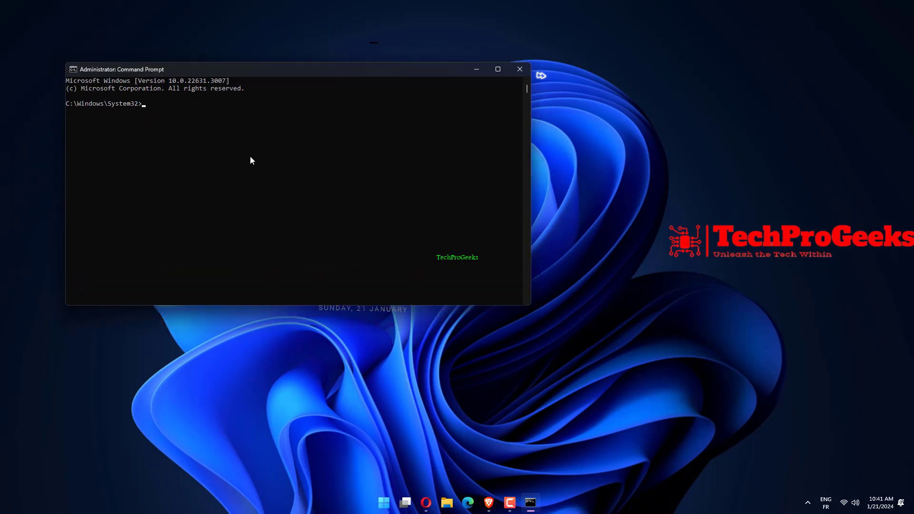
{"action": "type", "text": "sfc /scannow"}
{"action": "key", "text": "Return"}
Close Command Prompt, maximize Brave and open Microsoft's .NET Framework 4.8.1 download page
{"action": "left_click", "coordinate": [519, 69]}
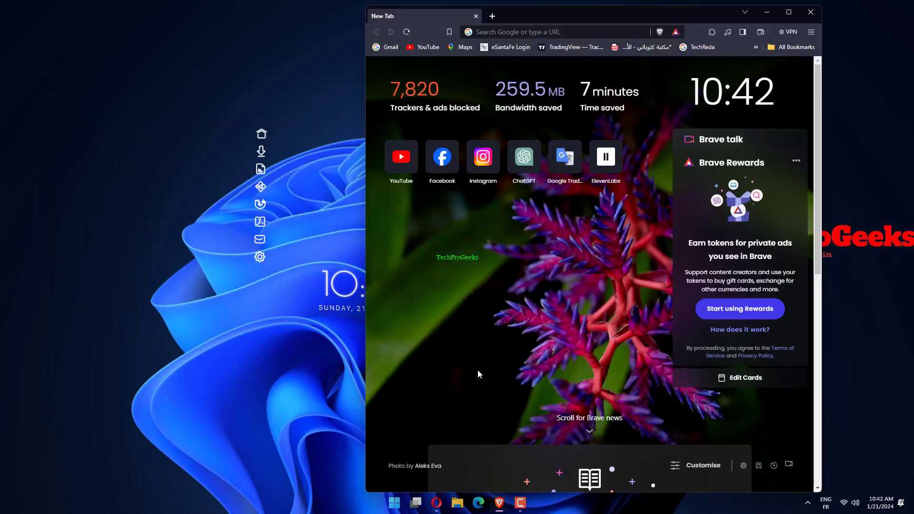
{"action": "double_click", "coordinate": [559, 20]}
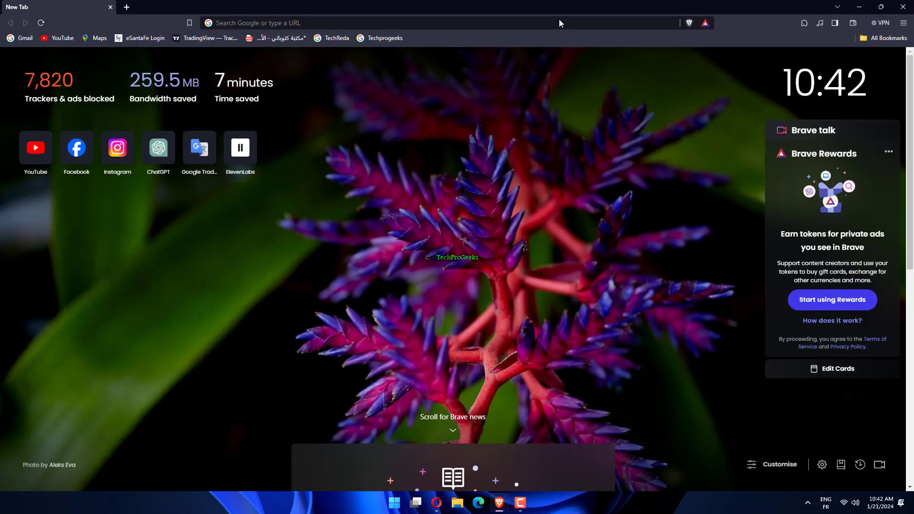
{"action": "left_click", "coordinate": [488, 23]}
{"action": "type", "text": "v"}
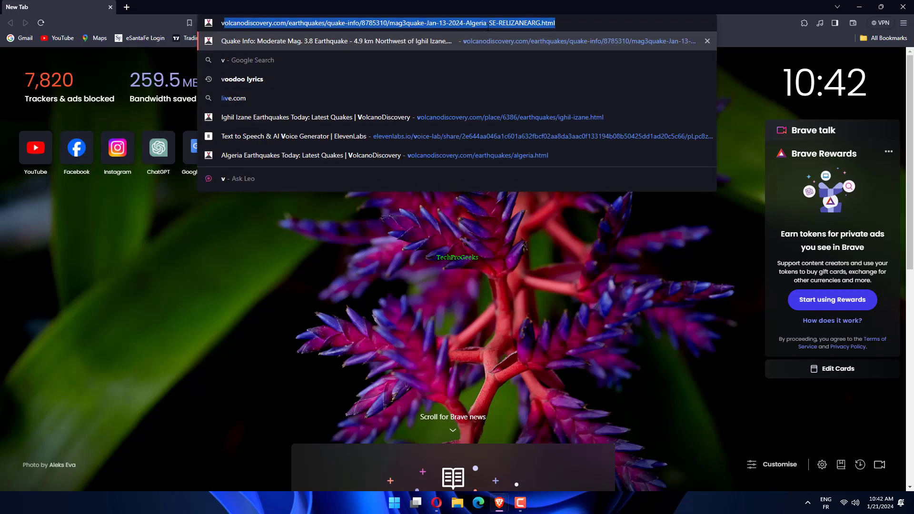
{"action": "key", "text": "BackSpace"}
{"action": "key", "text": "BackSpace"}
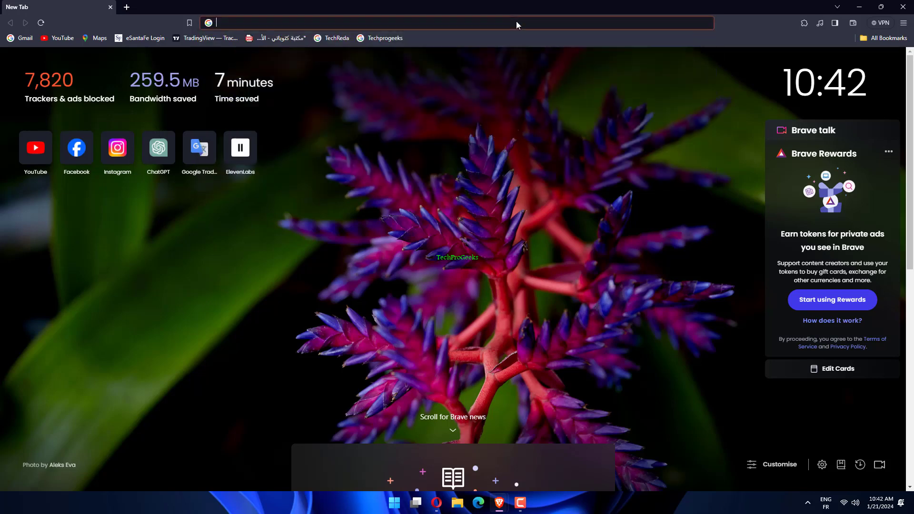
{"action": "type", "text": "https://dotnet.microsoft.com/en-us/download/dotnet-framework"}
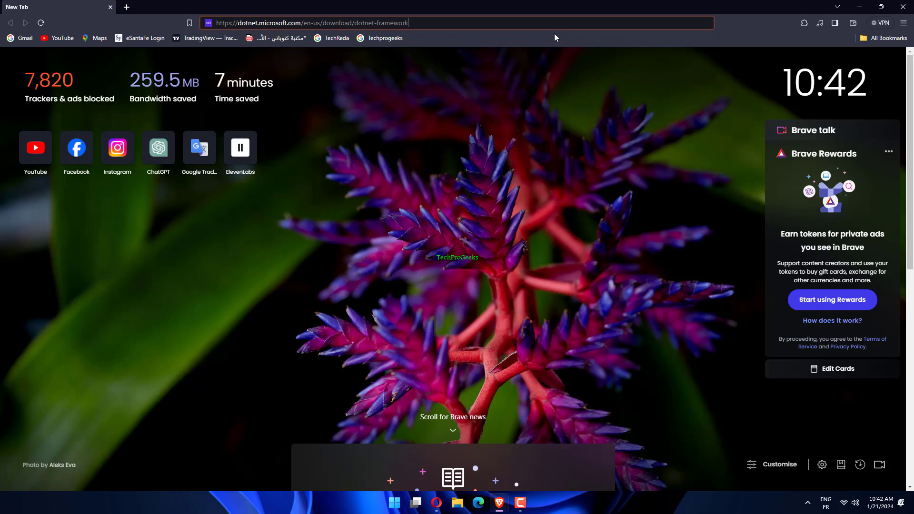
{"action": "key", "text": "Return"}
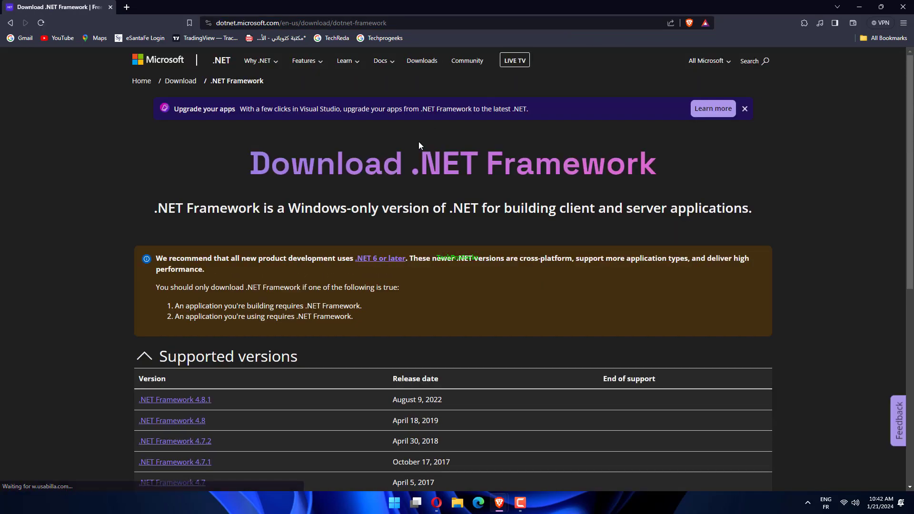
{"action": "scroll", "coordinate": [419, 142], "scroll_direction": "down", "scroll_amount": 4}
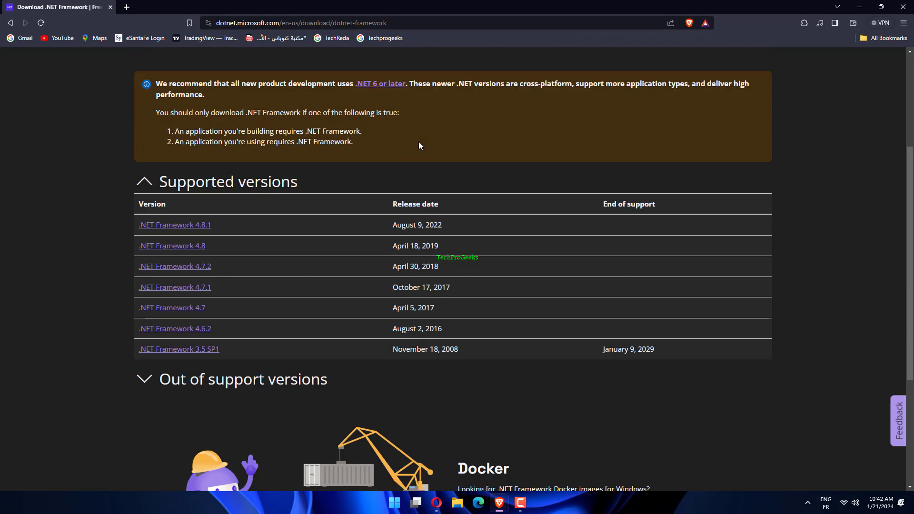
{"action": "left_click", "coordinate": [209, 224]}
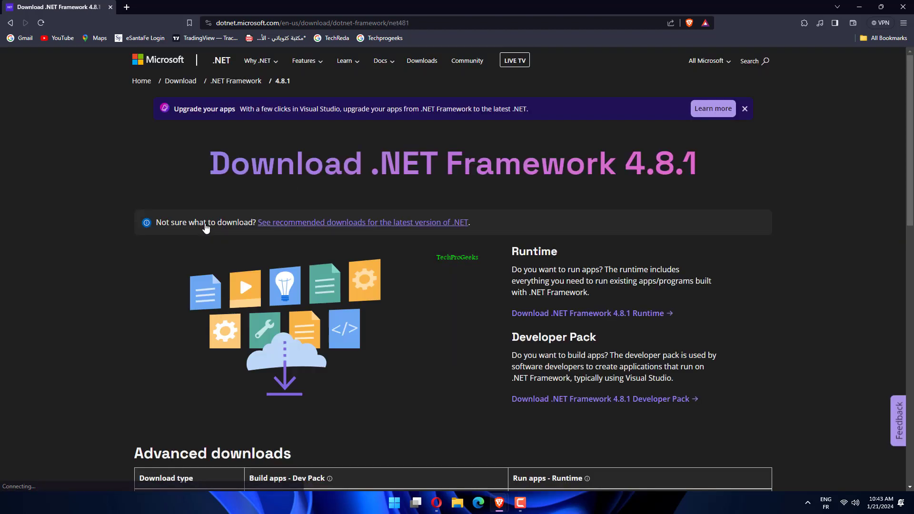
Download the .NET Framework runtime installer ndp48-web.exe and save it to the Desktop
{"action": "scroll", "coordinate": [307, 229], "scroll_direction": "down", "scroll_amount": 4}
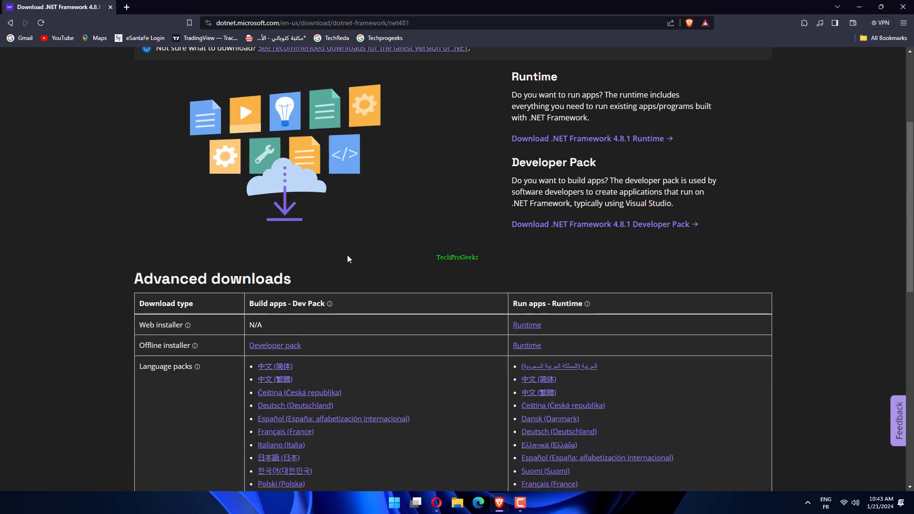
{"action": "scroll", "coordinate": [438, 223], "scroll_direction": "down", "scroll_amount": 8}
{"action": "scroll", "coordinate": [438, 223], "scroll_direction": "up", "scroll_amount": 12}
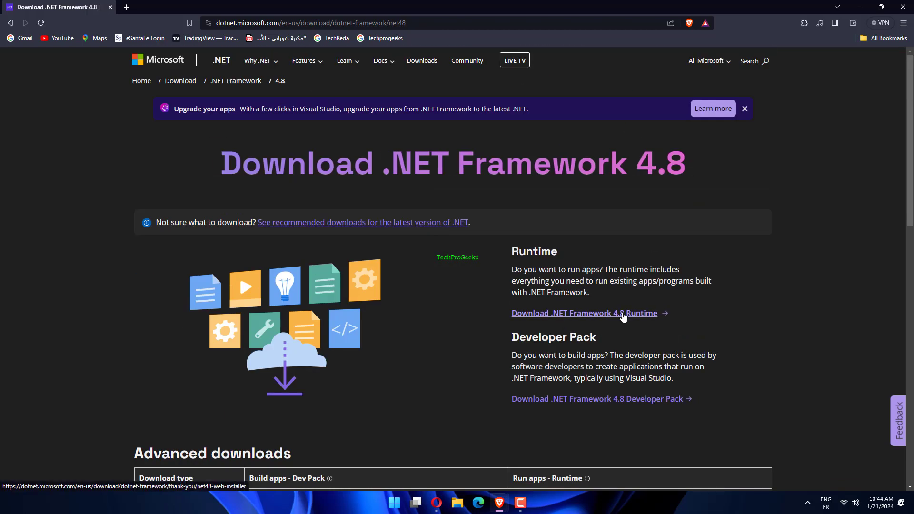
{"action": "left_click", "coordinate": [624, 315]}
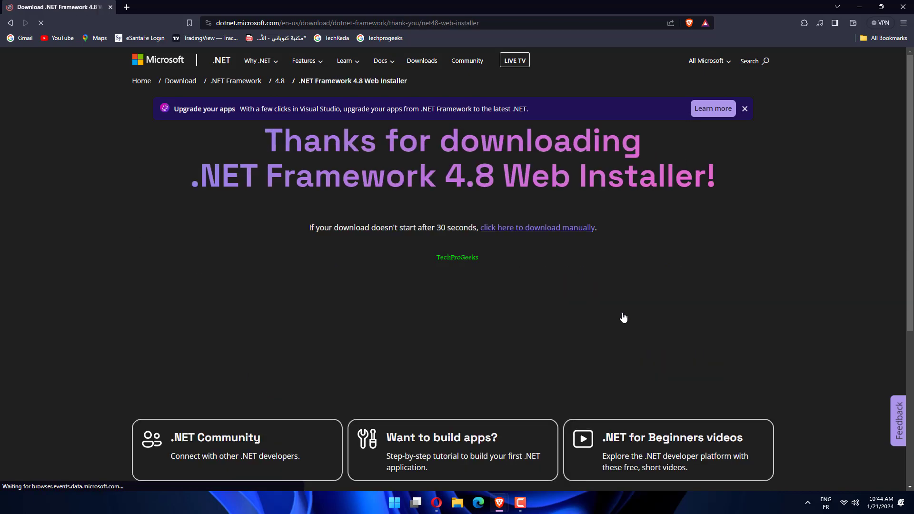
{"action": "scroll", "coordinate": [601, 285], "scroll_direction": "down", "scroll_amount": 3}
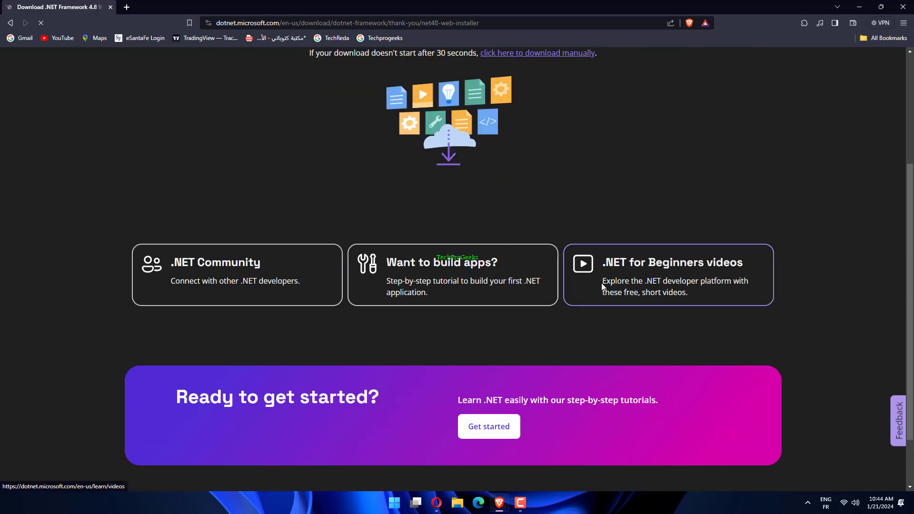
{"action": "scroll", "coordinate": [601, 286], "scroll_direction": "down", "scroll_amount": 1}
{"action": "scroll", "coordinate": [601, 286], "scroll_direction": "up", "scroll_amount": 5}
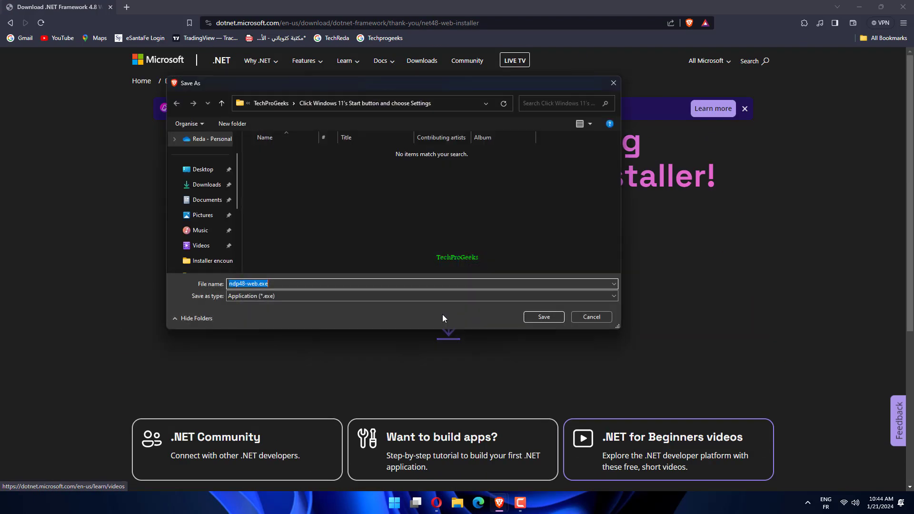
{"action": "left_click", "coordinate": [215, 172]}
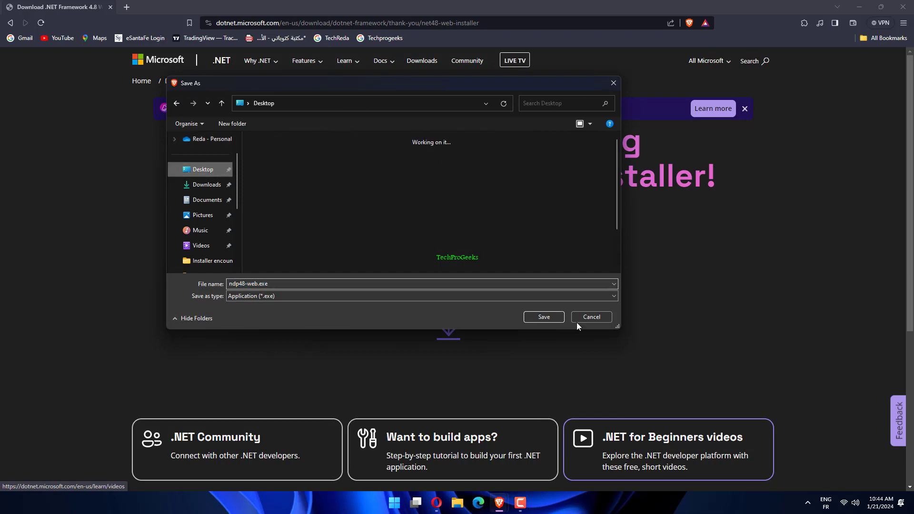
{"action": "left_click", "coordinate": [545, 316]}
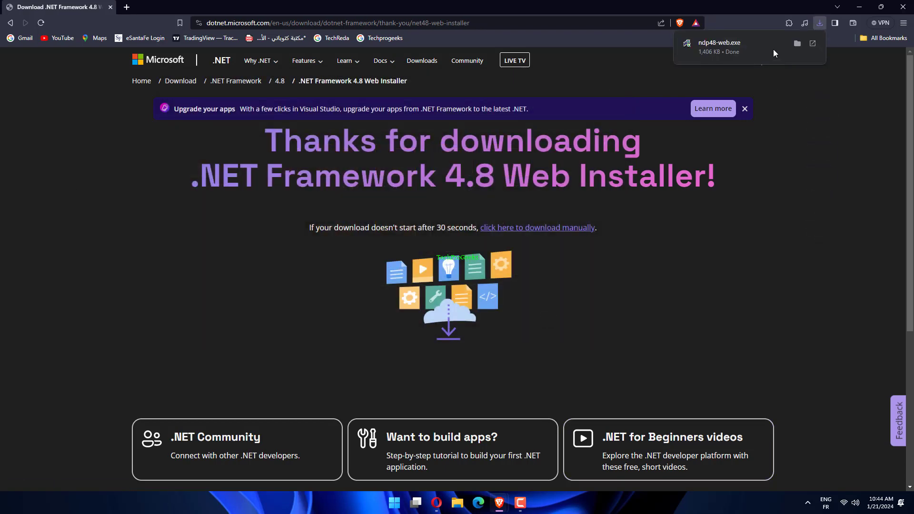
Minimize Brave and dismiss the installer's '.NET Framework 4.8 or later already installed' message
{"action": "left_click", "coordinate": [861, 8]}
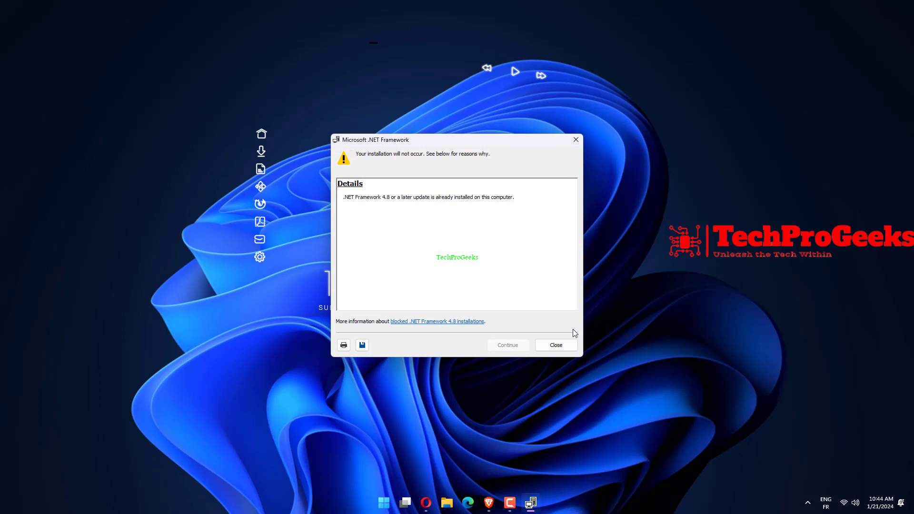
{"action": "left_click", "coordinate": [556, 346]}
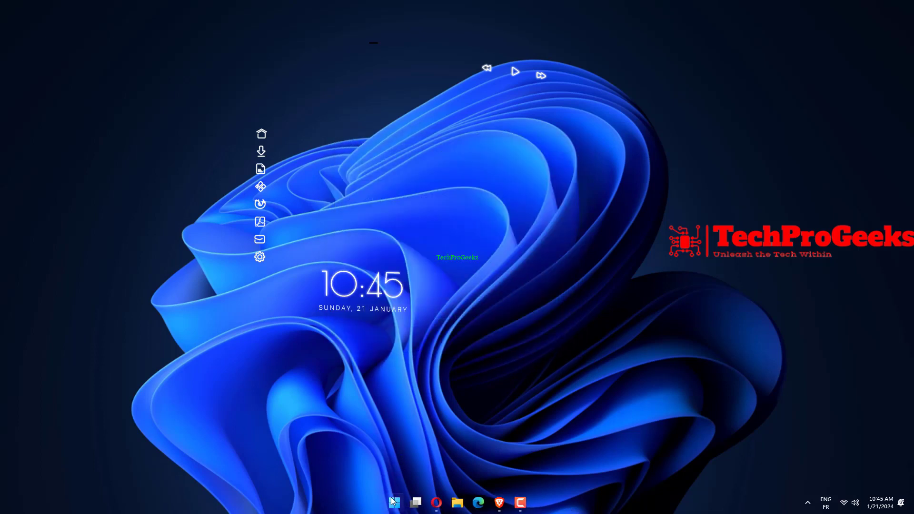
Open Control Panel in Large icons view, then Programs and Features and Turn Windows features on or off
{"action": "left_click", "coordinate": [393, 502]}
{"action": "left_click", "coordinate": [393, 502]}
{"action": "type", "text": "control panel"}
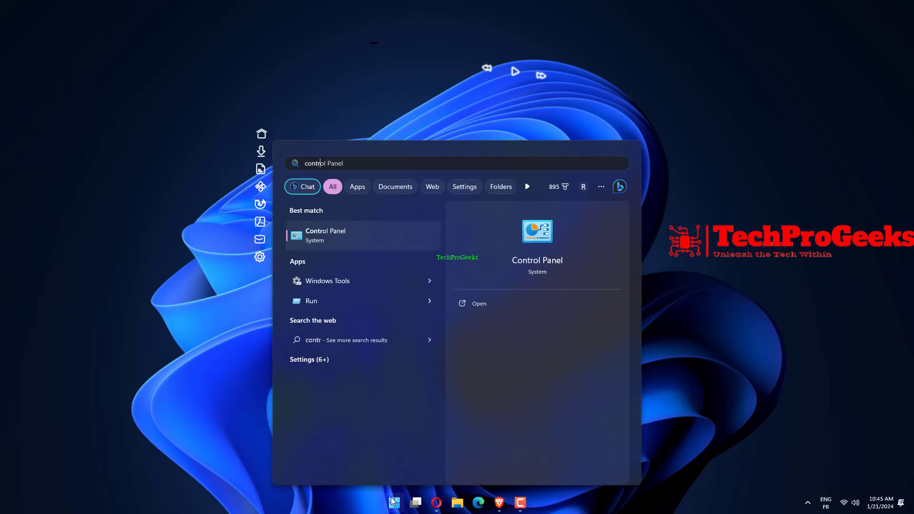
{"action": "left_click", "coordinate": [365, 239]}
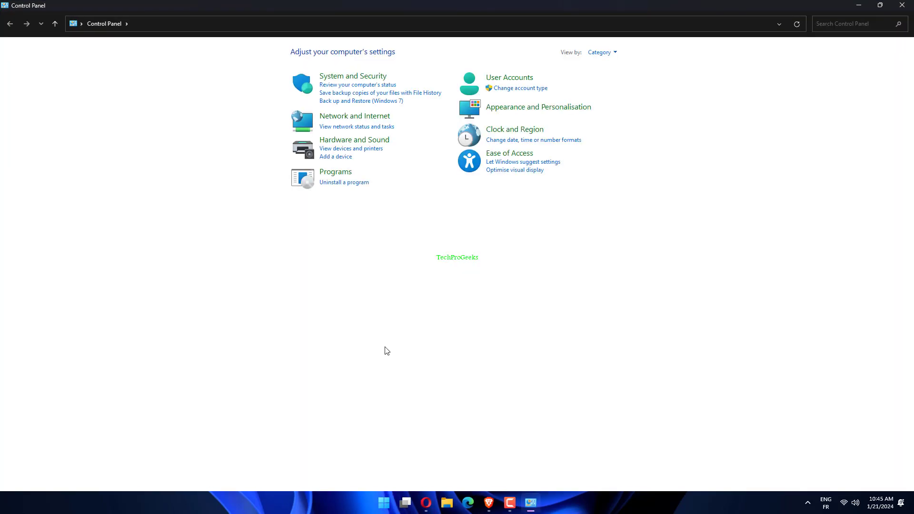
{"action": "left_click", "coordinate": [613, 52]}
{"action": "left_click", "coordinate": [605, 75]}
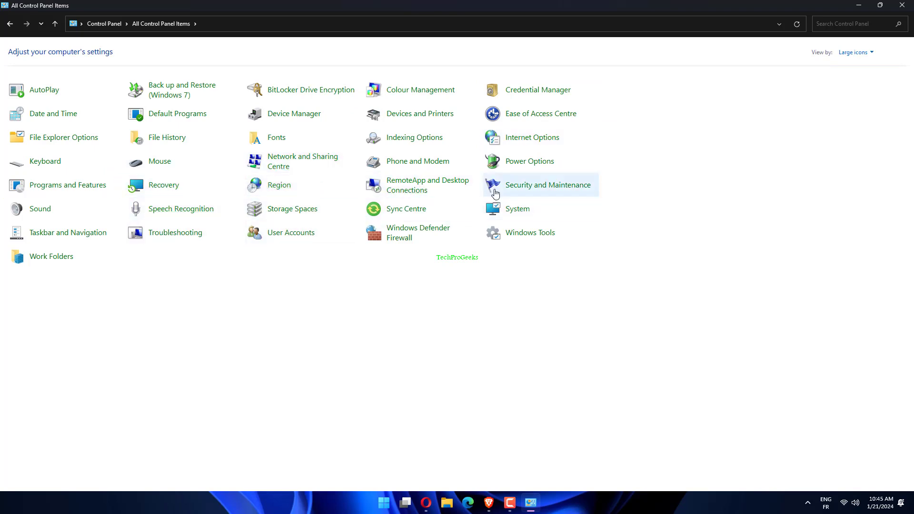
{"action": "left_click", "coordinate": [96, 189]}
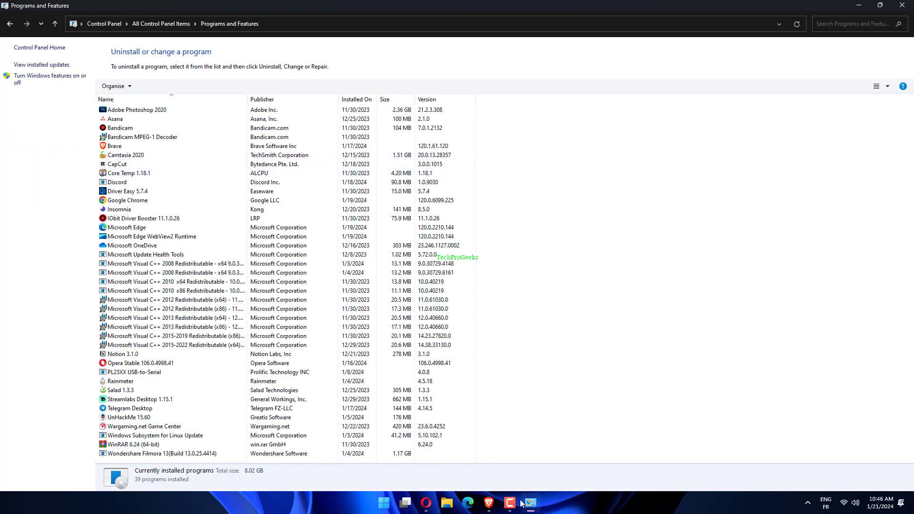
{"action": "left_click", "coordinate": [48, 81]}
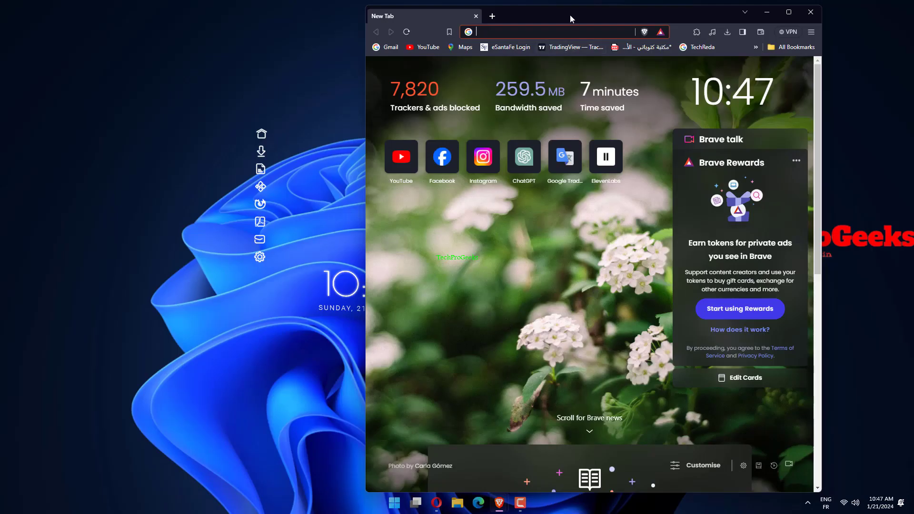
Maximize Brave and load Microsoft Learn's Latest Supported Visual C++ Redistributable Downloads page
{"action": "double_click", "coordinate": [569, 16]}
{"action": "right_click", "coordinate": [355, 23]}
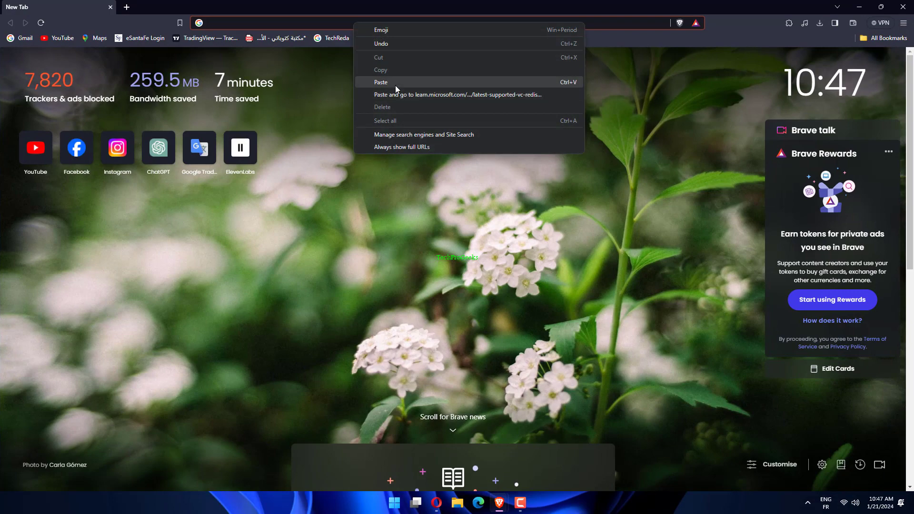
{"action": "left_click", "coordinate": [395, 82]}
{"action": "key", "text": "Return"}
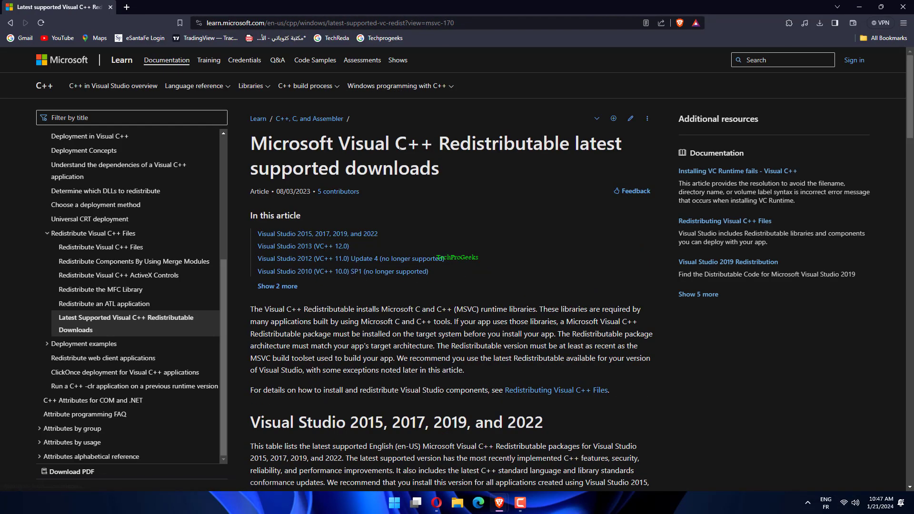
{"action": "scroll", "coordinate": [381, 249], "scroll_direction": "down", "scroll_amount": 7}
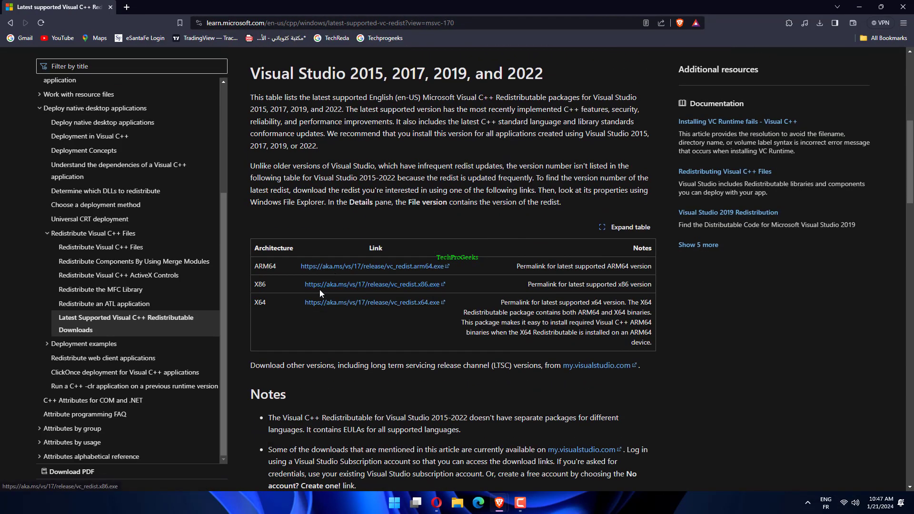
Save VC_redist.x86.exe and VC_redist.x64.exe to the desktop, then minimize Brave
{"action": "left_click", "coordinate": [325, 286]}
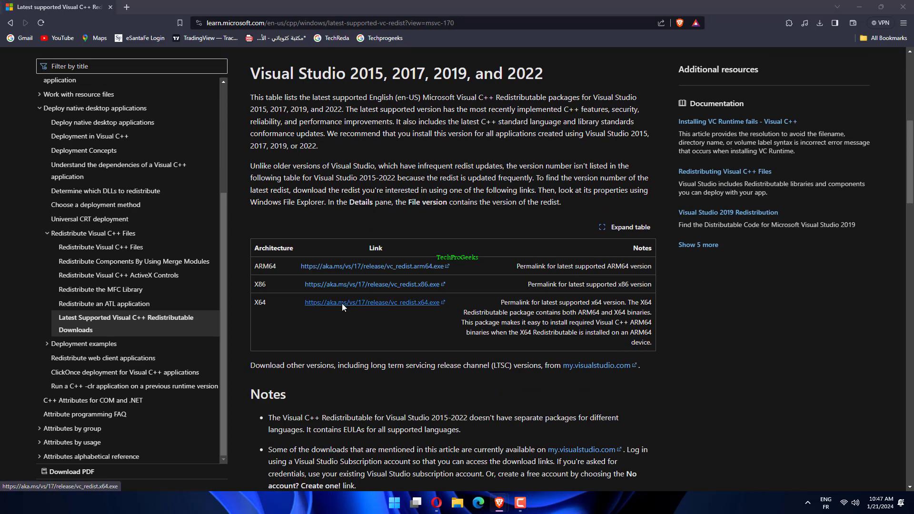
{"action": "left_click", "coordinate": [545, 317]}
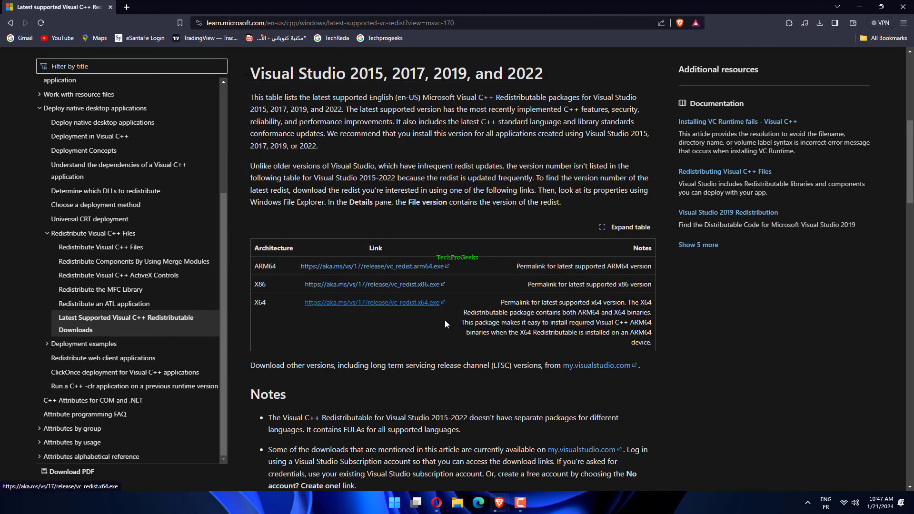
{"action": "left_click", "coordinate": [399, 304]}
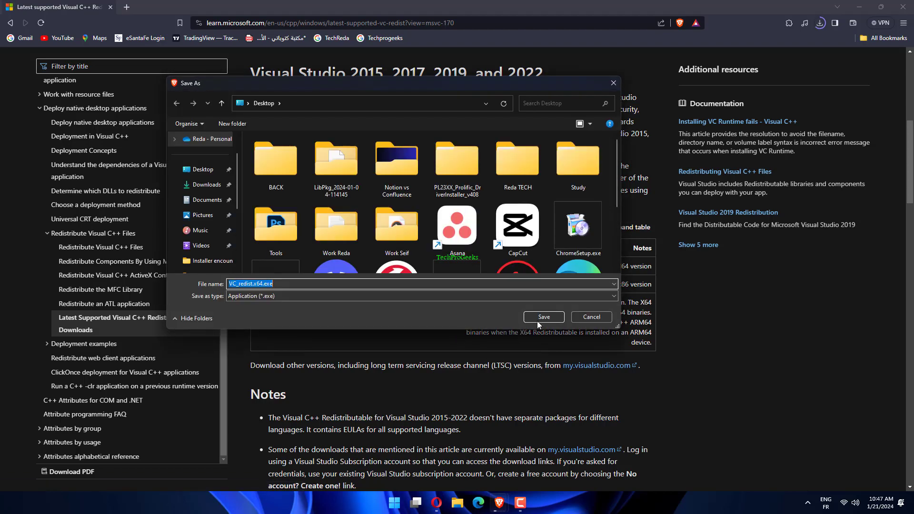
{"action": "left_click", "coordinate": [539, 319]}
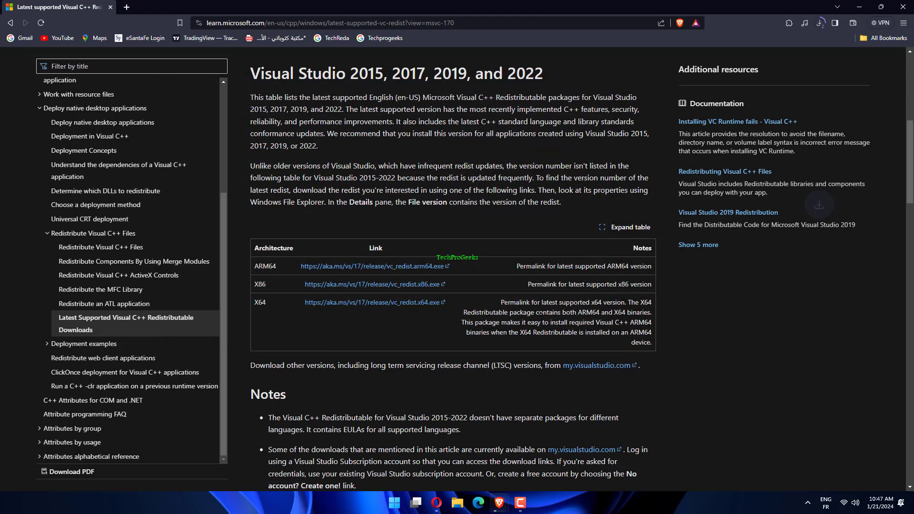
{"action": "left_click", "coordinate": [863, 6]}
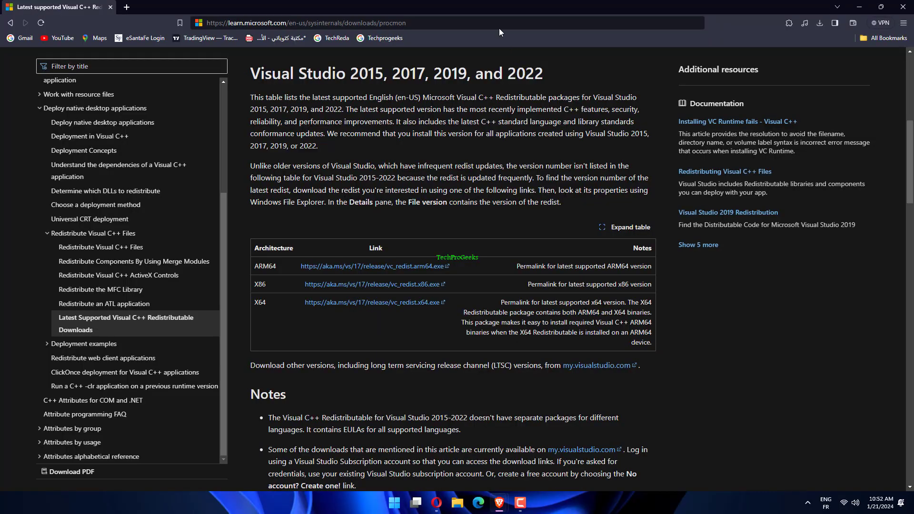
Go to the Sysinternals Process Monitor v3.96 page and save ProcessMonitor.zip (3.3 MB) to the Desktop
{"action": "left_click", "coordinate": [458, 26]}
{"action": "key", "text": "Return"}
{"action": "scroll", "coordinate": [491, 153], "scroll_direction": "down", "scroll_amount": 3}
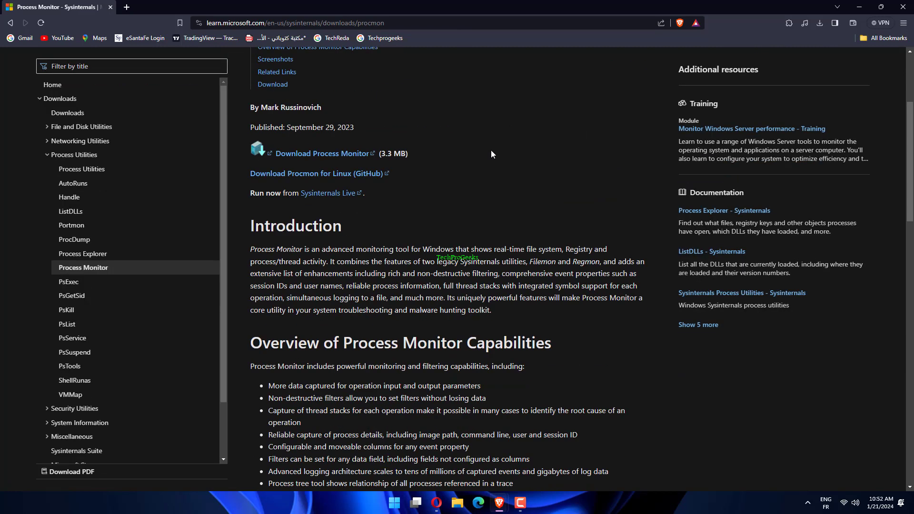
{"action": "scroll", "coordinate": [491, 154], "scroll_direction": "up", "scroll_amount": 3}
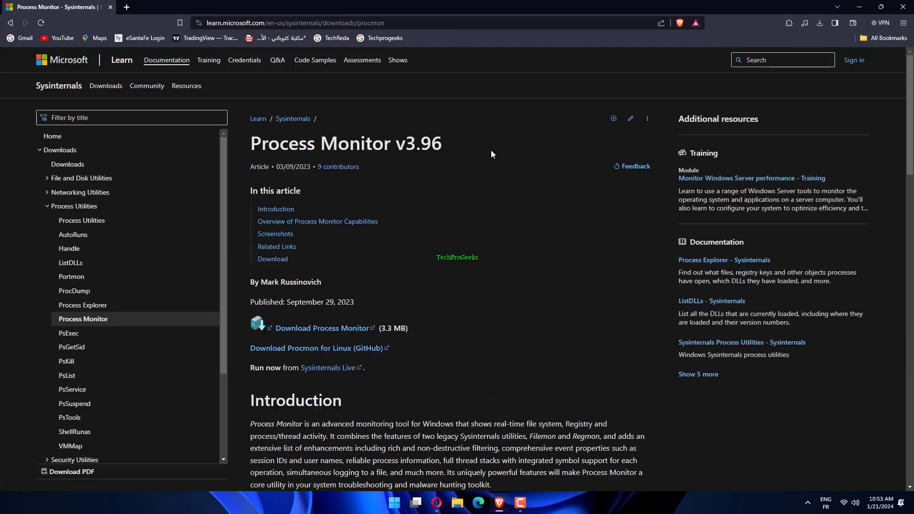
{"action": "left_click", "coordinate": [336, 328]}
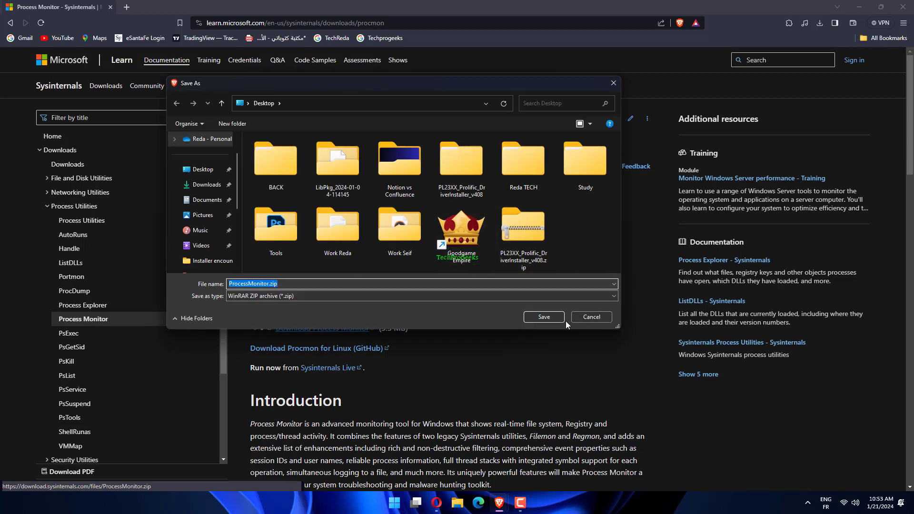
{"action": "left_click", "coordinate": [536, 320]}
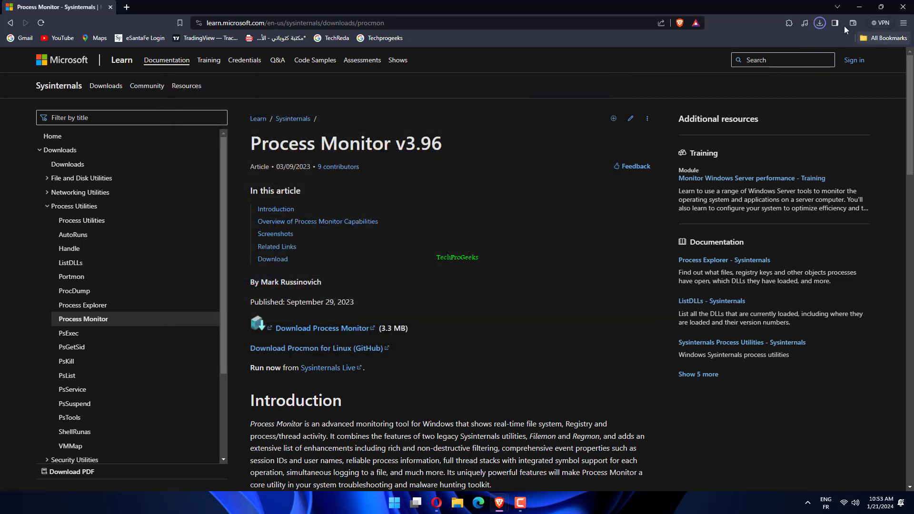
{"action": "left_click", "coordinate": [818, 26]}
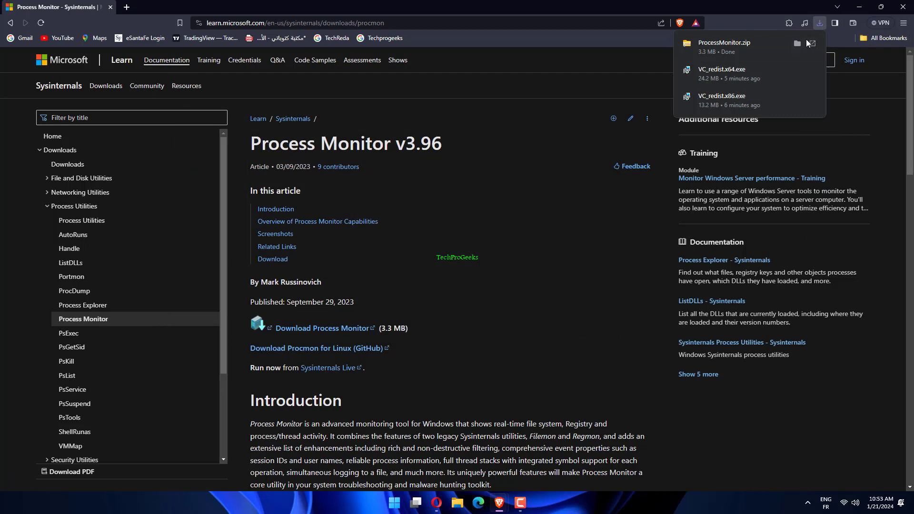
Extract ProcessMonitor.zip into Documents, run Procmon.exe and agree to its licence
{"action": "left_click", "coordinate": [766, 50]}
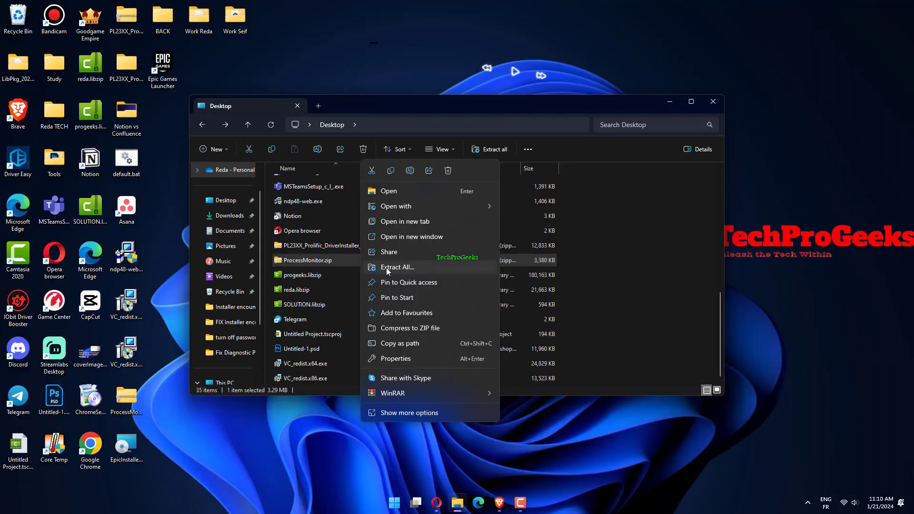
{"action": "left_click", "coordinate": [386, 267]}
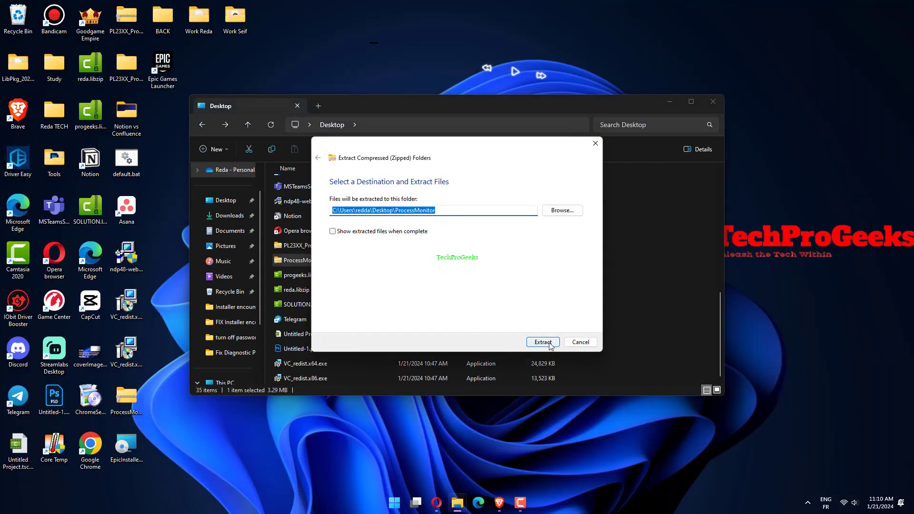
{"action": "left_click", "coordinate": [566, 210]}
{"action": "scroll", "coordinate": [342, 262], "scroll_direction": "up", "scroll_amount": 3}
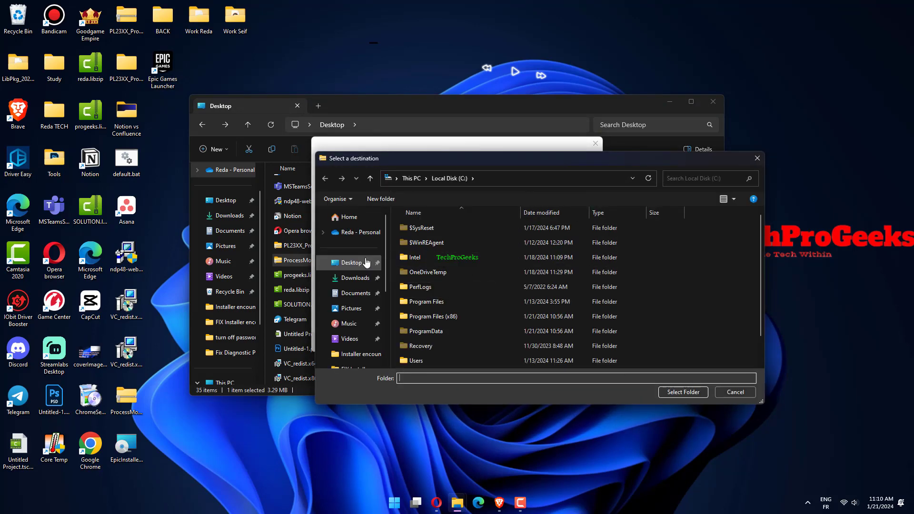
{"action": "left_click", "coordinate": [351, 262]}
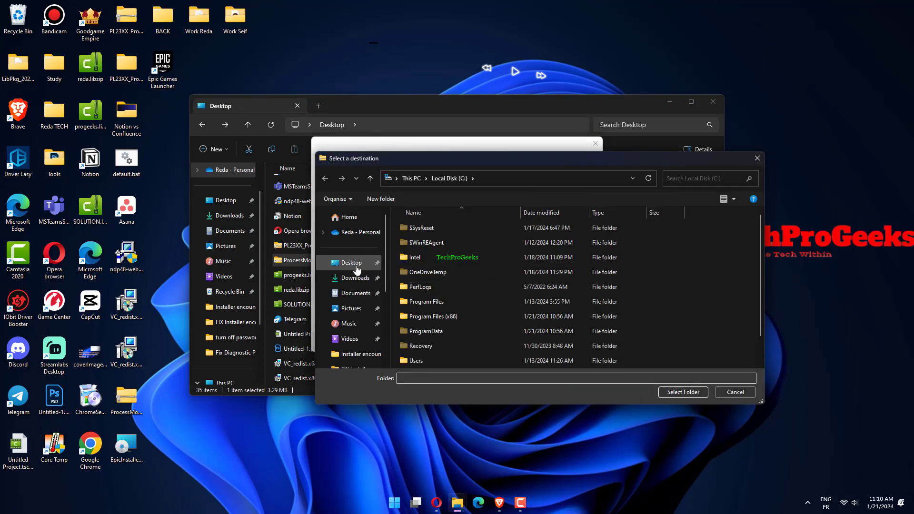
{"action": "left_click", "coordinate": [346, 294]}
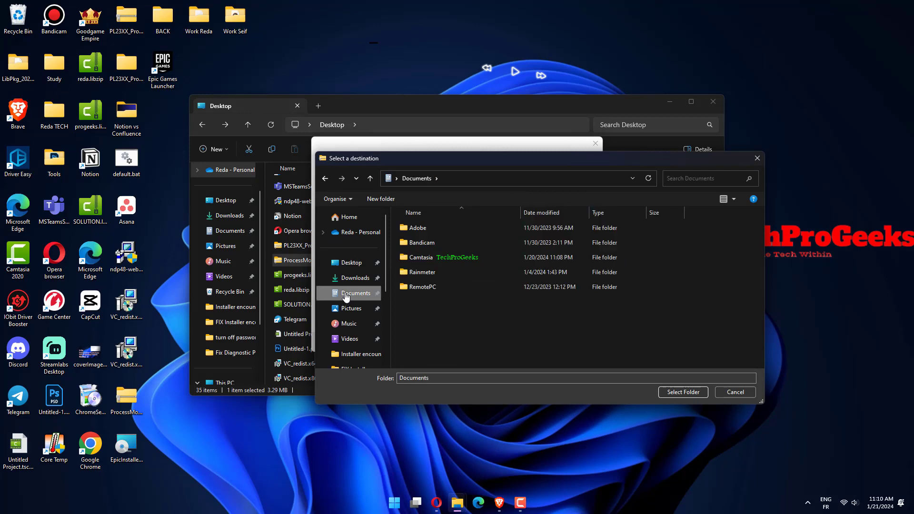
{"action": "left_click", "coordinate": [673, 392]}
{"action": "left_click", "coordinate": [543, 339]}
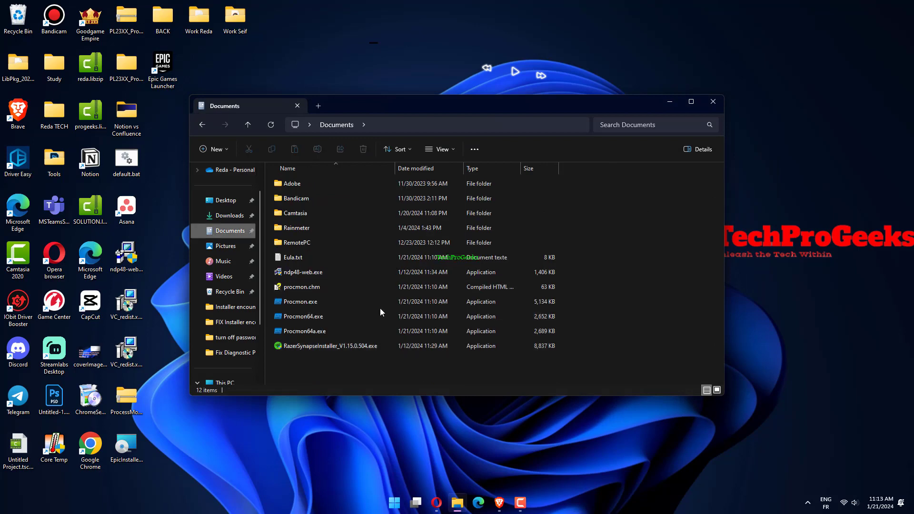
{"action": "double_click", "coordinate": [380, 304]}
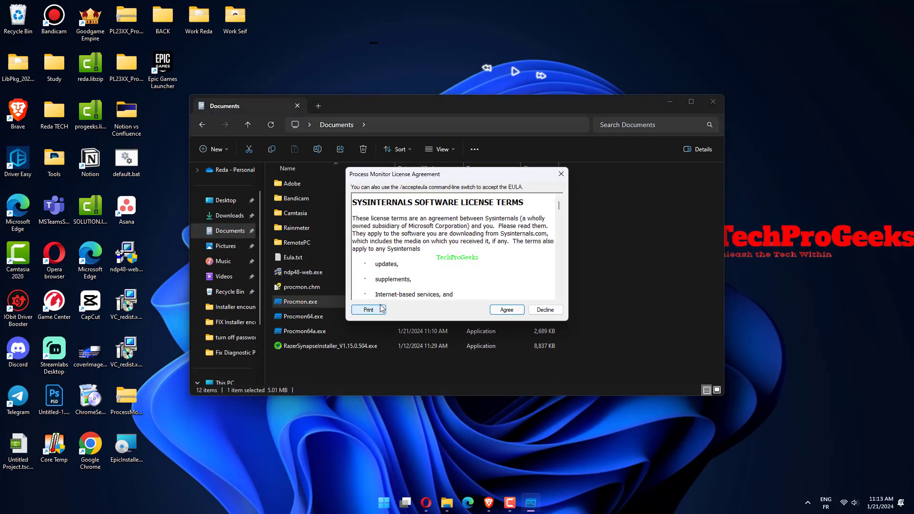
{"action": "left_click", "coordinate": [508, 311]}
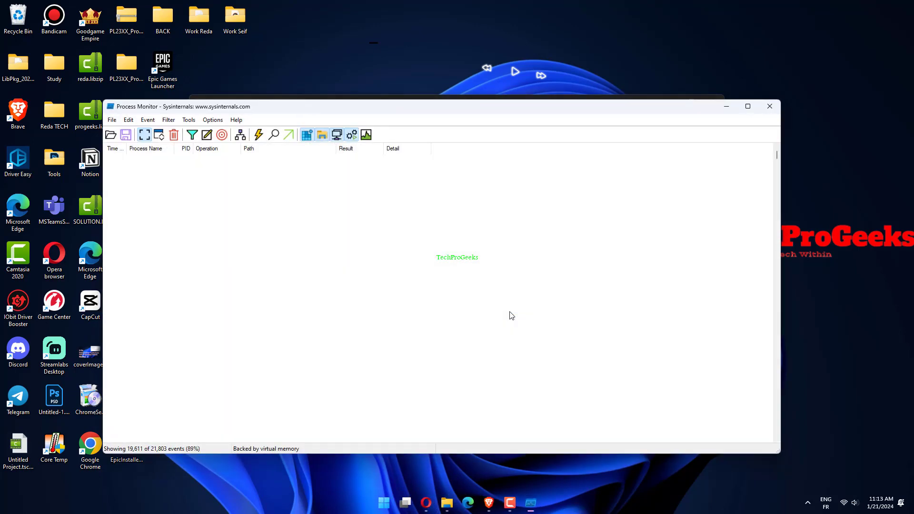
Toggle event capture from the File menu and clear Process Monitor's existing event list
{"action": "left_click", "coordinate": [112, 121]}
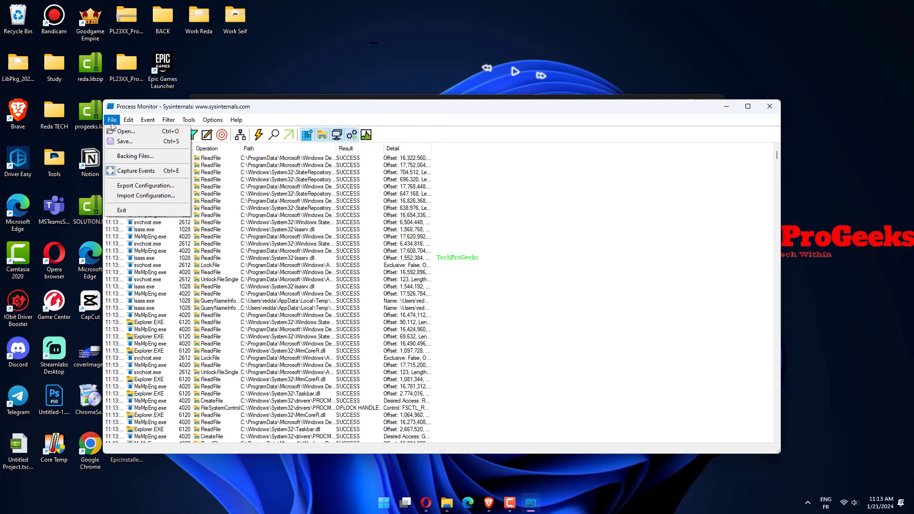
{"action": "left_click", "coordinate": [142, 175]}
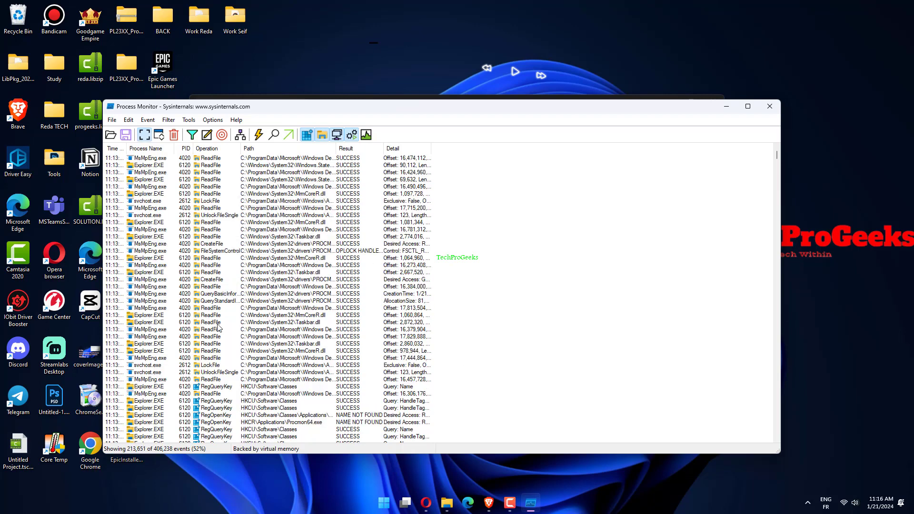
{"action": "left_click", "coordinate": [174, 135]}
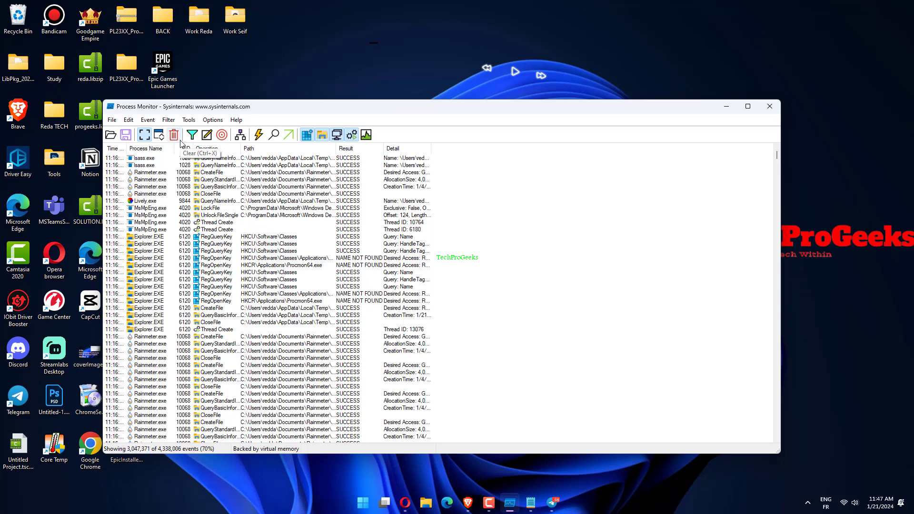
{"action": "left_click", "coordinate": [176, 138]}
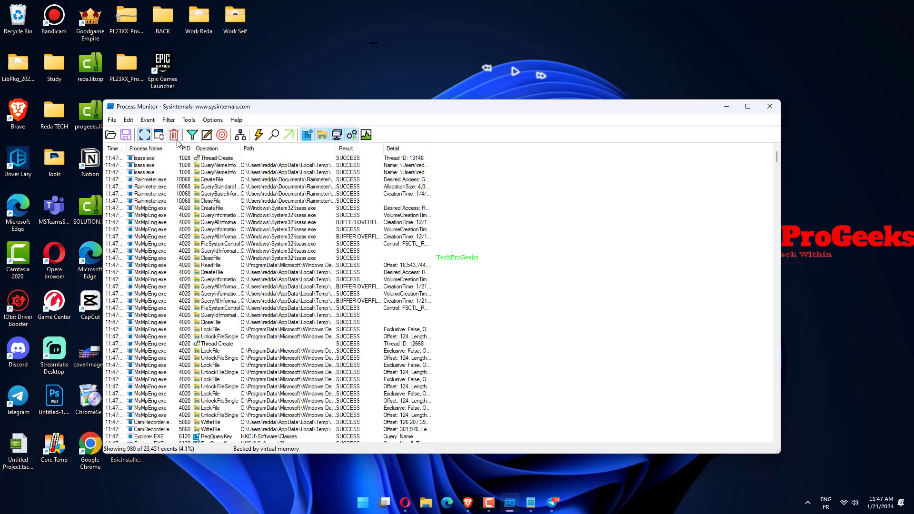
Add and apply a 'Process Name is EpicGamesLauncher.exe' Include filter
{"action": "left_click", "coordinate": [193, 135]}
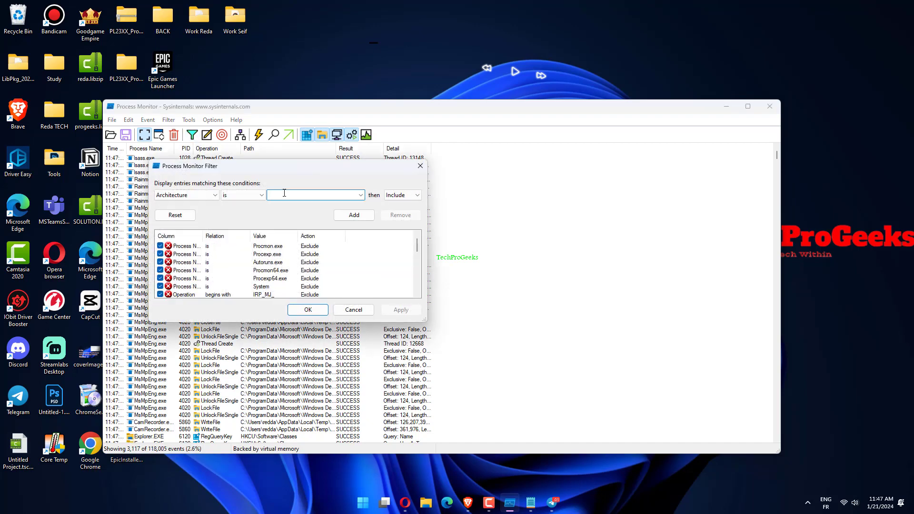
{"action": "type", "text": "EpicGames"}
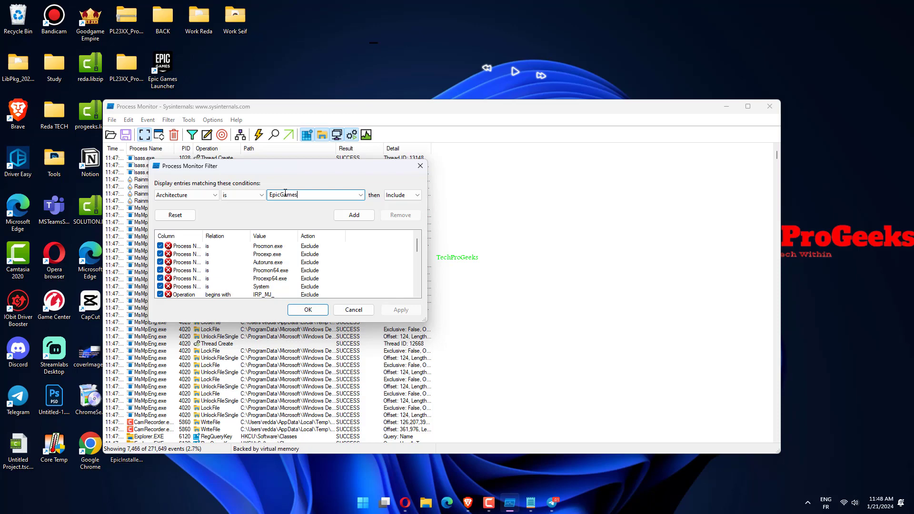
{"action": "key", "text": "Return"}
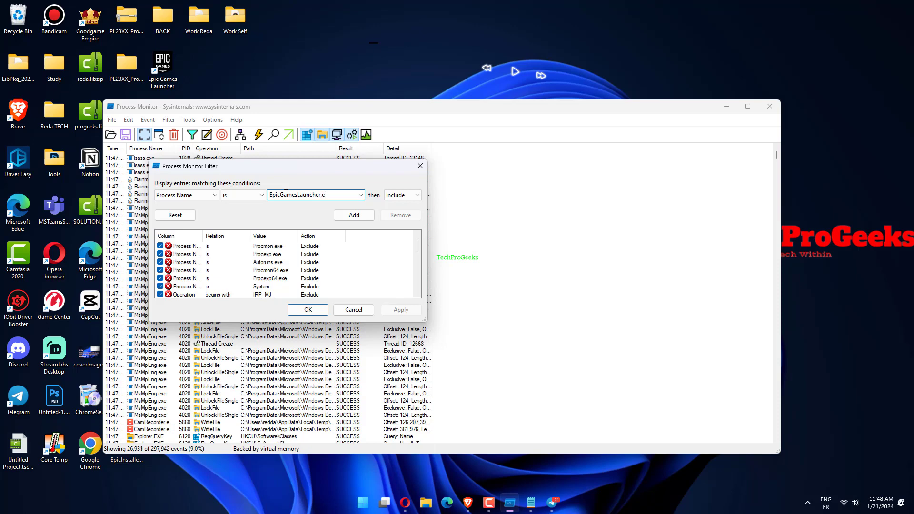
{"action": "left_click", "coordinate": [361, 215]}
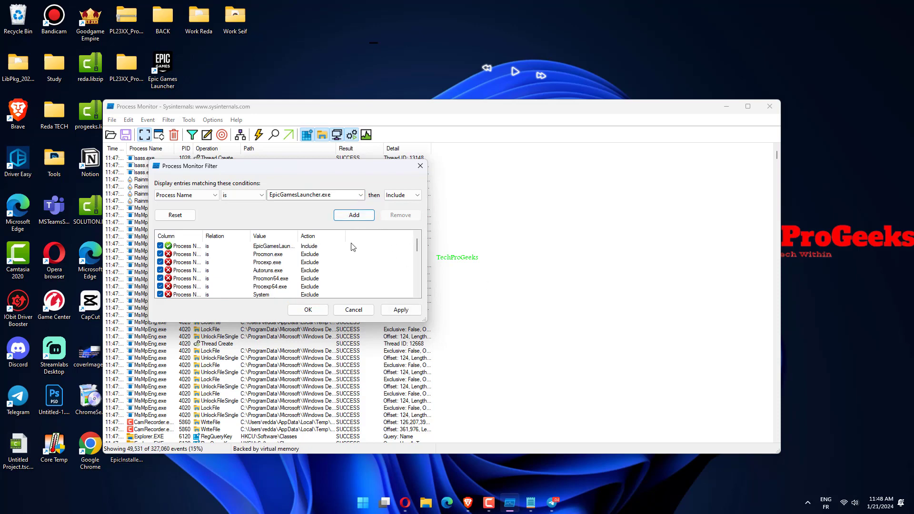
{"action": "left_click", "coordinate": [351, 216]}
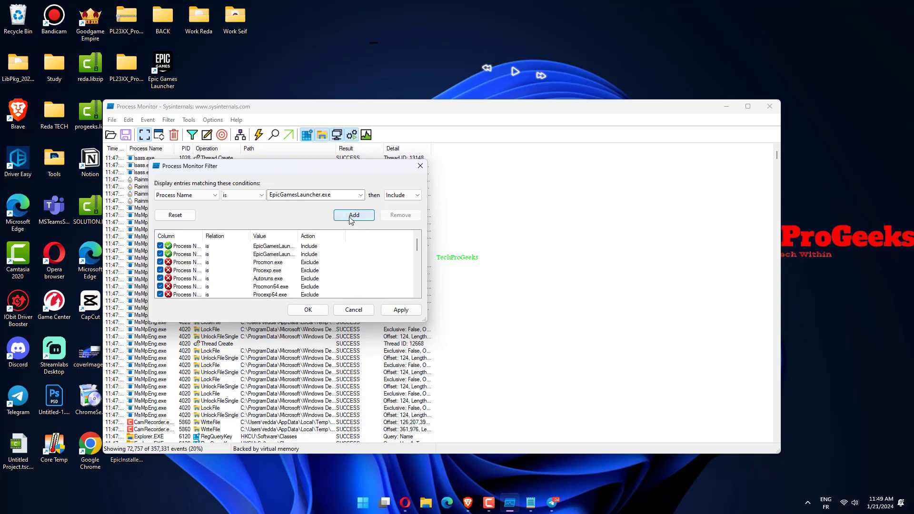
{"action": "left_click", "coordinate": [398, 313]}
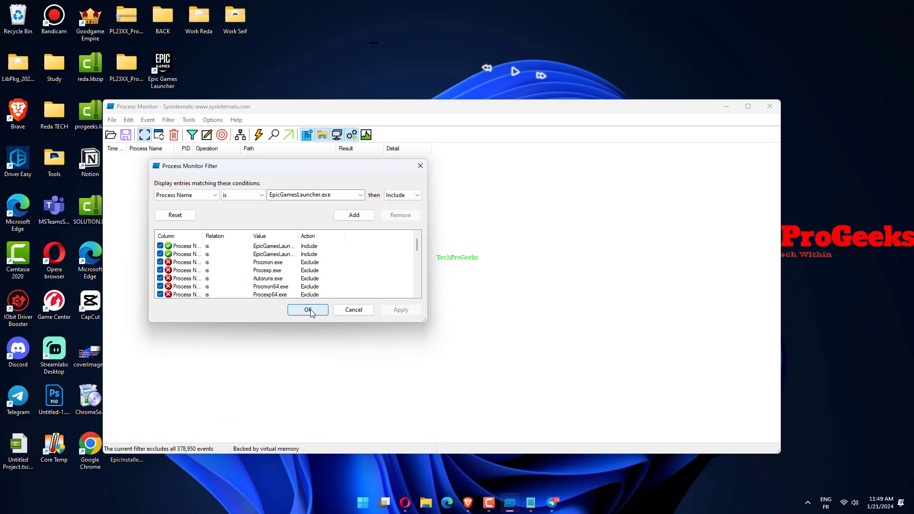
{"action": "left_click", "coordinate": [310, 310]}
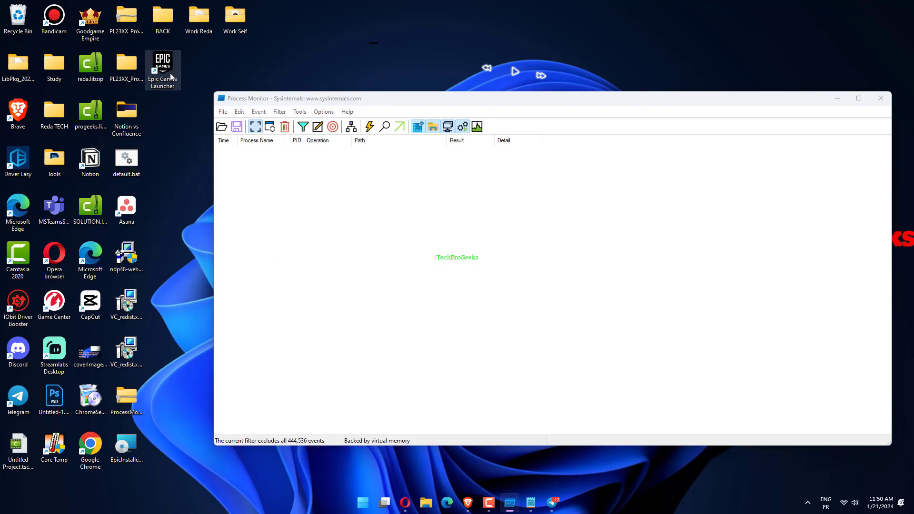
Launch the Epic Games Launcher from its desktop shortcut so Process Monitor captures its startup events
{"action": "right_click", "coordinate": [185, 87]}
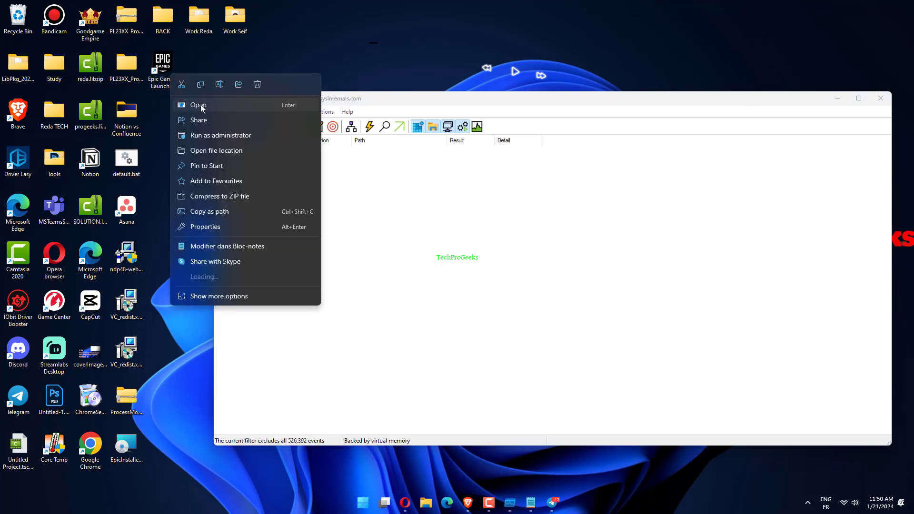
{"action": "left_click", "coordinate": [201, 105]}
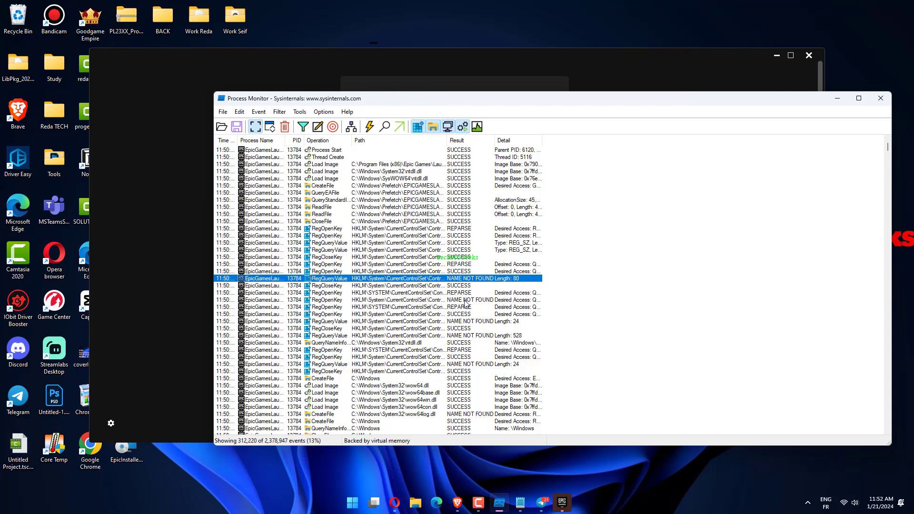
Highlight every RegOpenKey event with the NAME NOT FOUND result in the filtered list
{"action": "left_click", "coordinate": [462, 302]}
{"action": "right_click", "coordinate": [462, 302]}
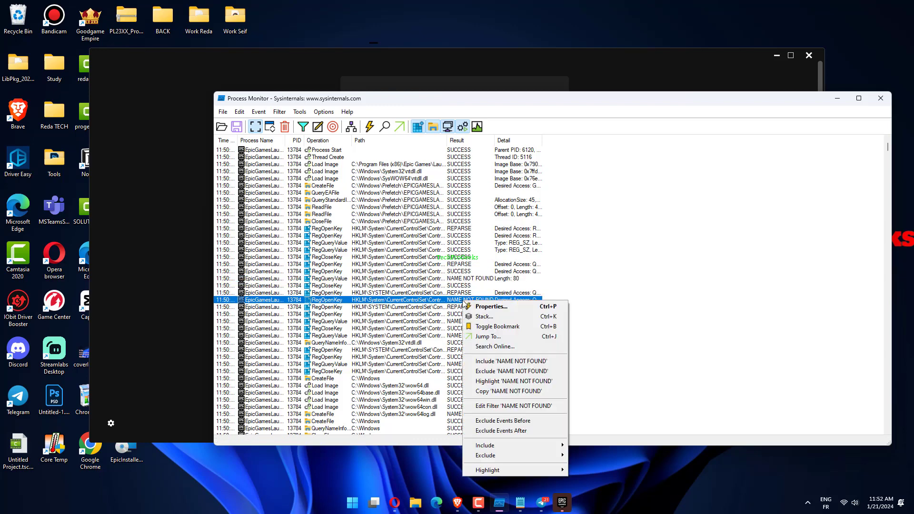
{"action": "left_click", "coordinate": [512, 381]}
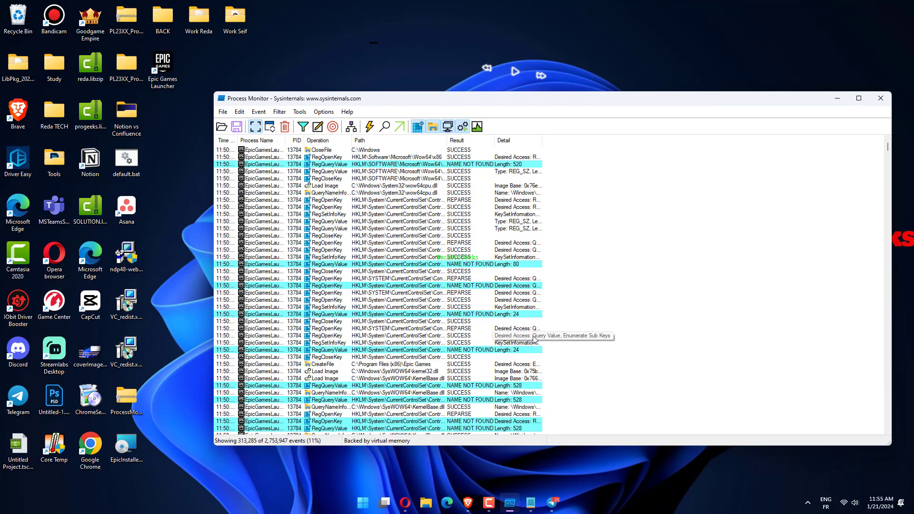
Scroll down to the later EpicGamesLauncher events, including its aldhabi.ttf font reads
{"action": "scroll", "coordinate": [492, 361], "scroll_direction": "down", "scroll_amount": 7}
{"action": "scroll", "coordinate": [491, 360], "scroll_direction": "down", "scroll_amount": 4}
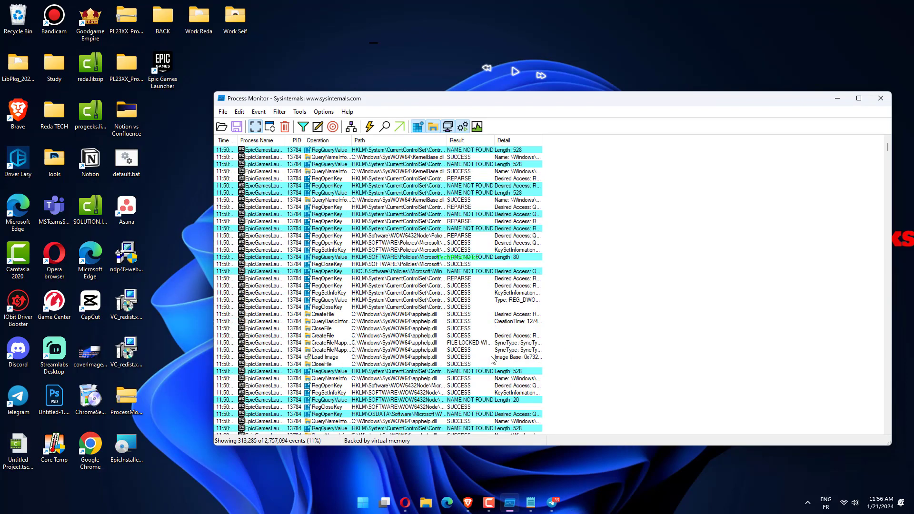
{"action": "scroll", "coordinate": [492, 360], "scroll_direction": "down", "scroll_amount": 10}
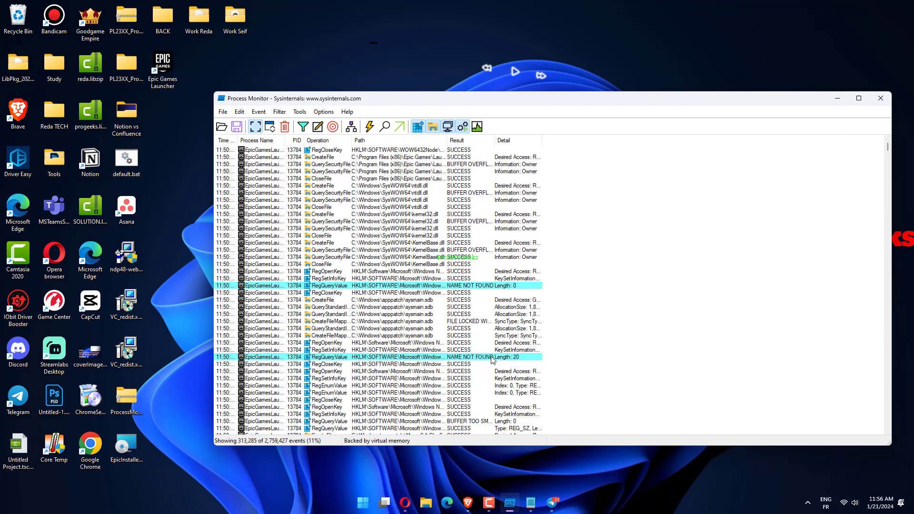
{"action": "scroll", "coordinate": [492, 360], "scroll_direction": "down", "scroll_amount": 7}
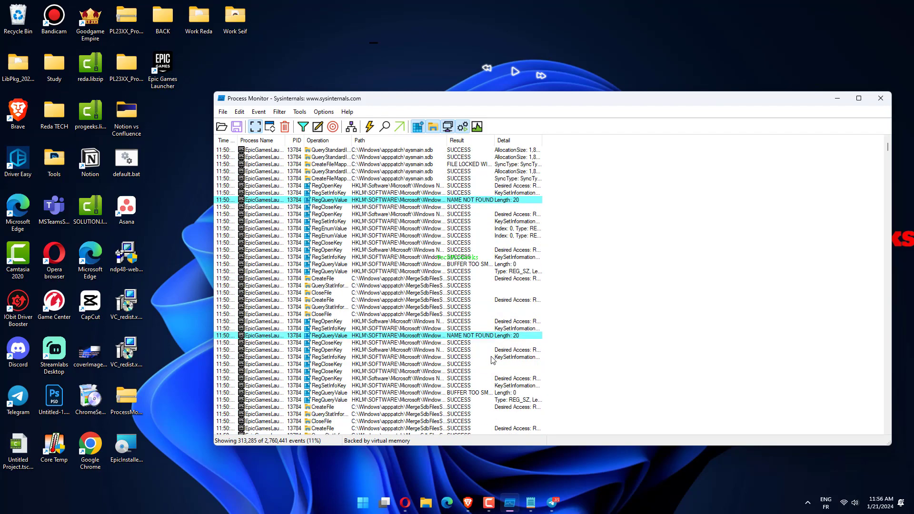
{"action": "scroll", "coordinate": [492, 360], "scroll_direction": "down", "scroll_amount": 7}
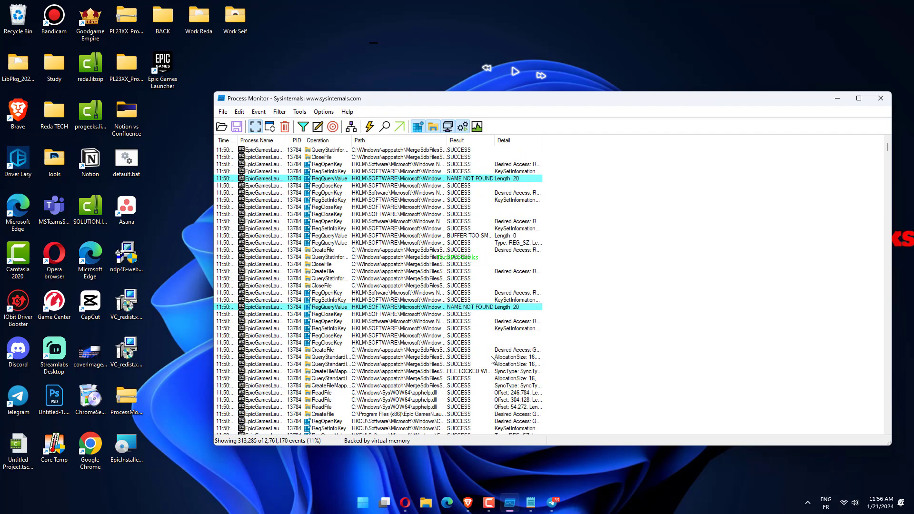
{"action": "scroll", "coordinate": [492, 361], "scroll_direction": "down", "scroll_amount": 7}
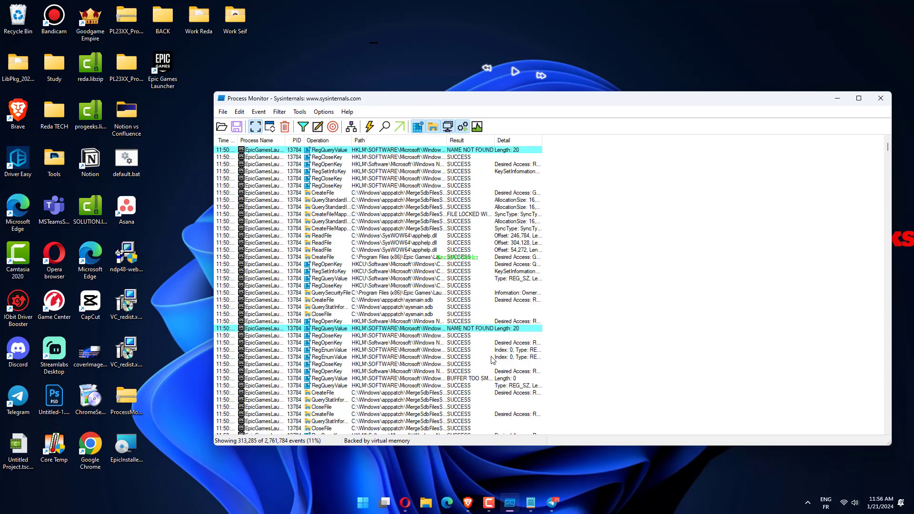
{"action": "scroll", "coordinate": [492, 360], "scroll_direction": "down", "scroll_amount": 7}
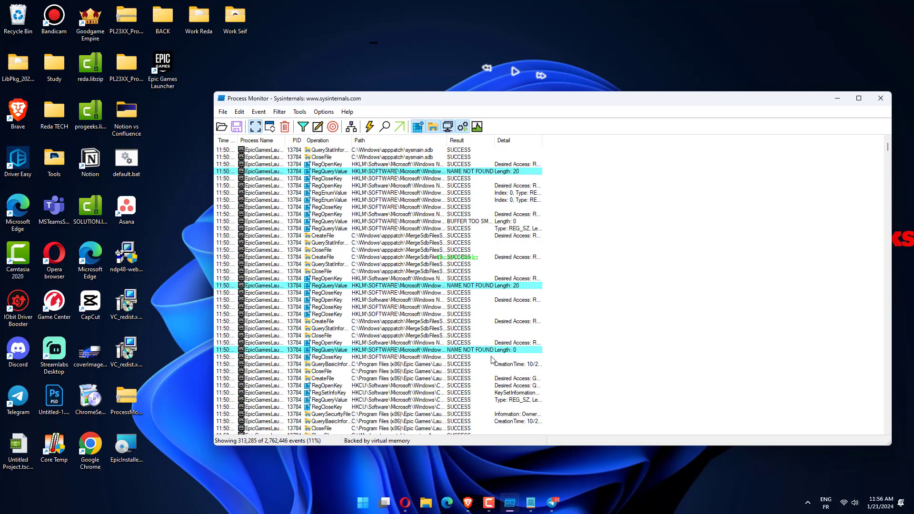
{"action": "scroll", "coordinate": [492, 360], "scroll_direction": "down", "scroll_amount": 11}
{"action": "scroll", "coordinate": [491, 361], "scroll_direction": "down", "scroll_amount": 7}
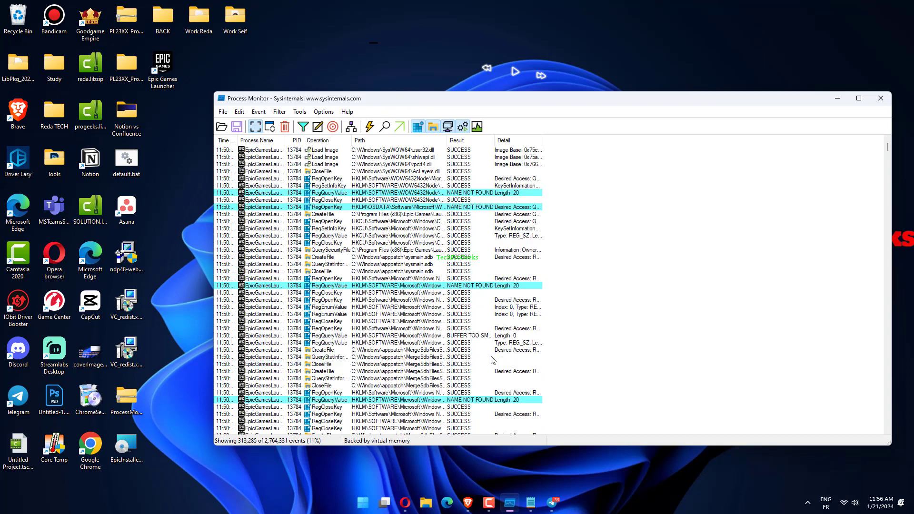
{"action": "scroll", "coordinate": [491, 360], "scroll_direction": "down", "scroll_amount": 4}
{"action": "scroll", "coordinate": [492, 360], "scroll_direction": "down", "scroll_amount": 14}
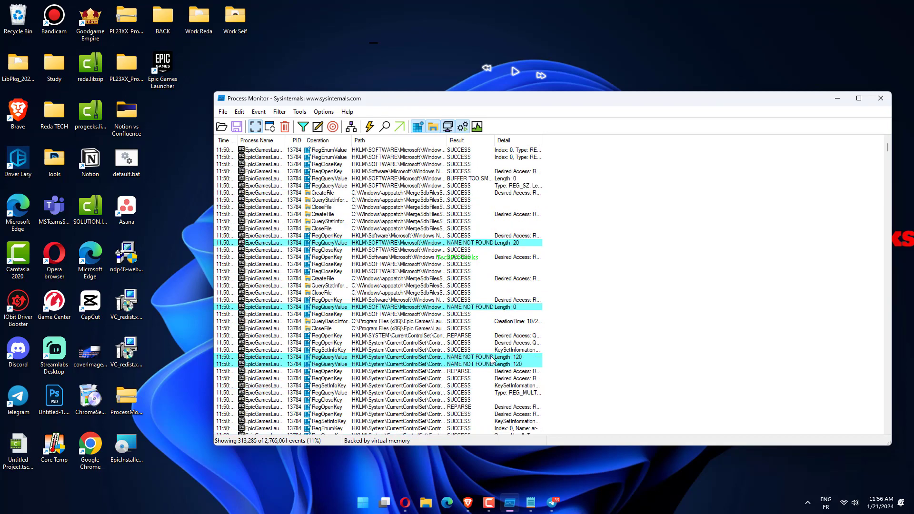
{"action": "scroll", "coordinate": [491, 360], "scroll_direction": "down", "scroll_amount": 10}
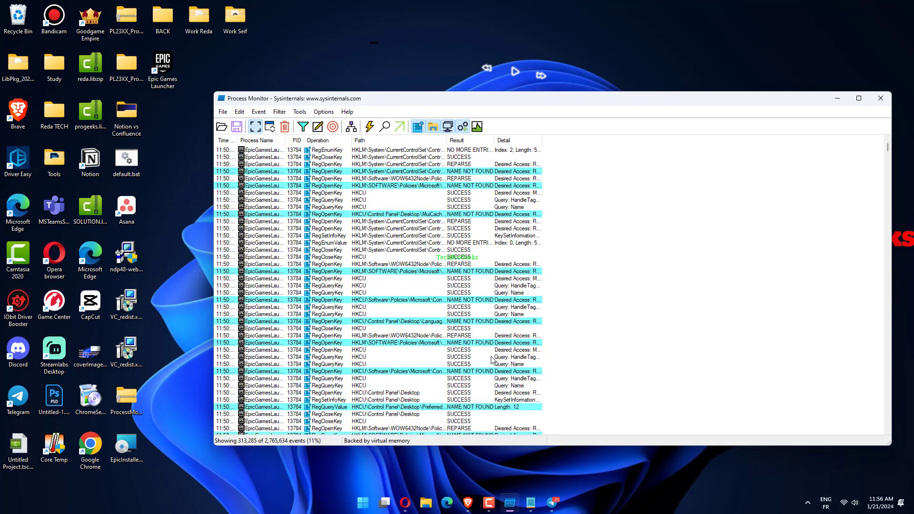
{"action": "scroll", "coordinate": [492, 360], "scroll_direction": "down", "scroll_amount": 5}
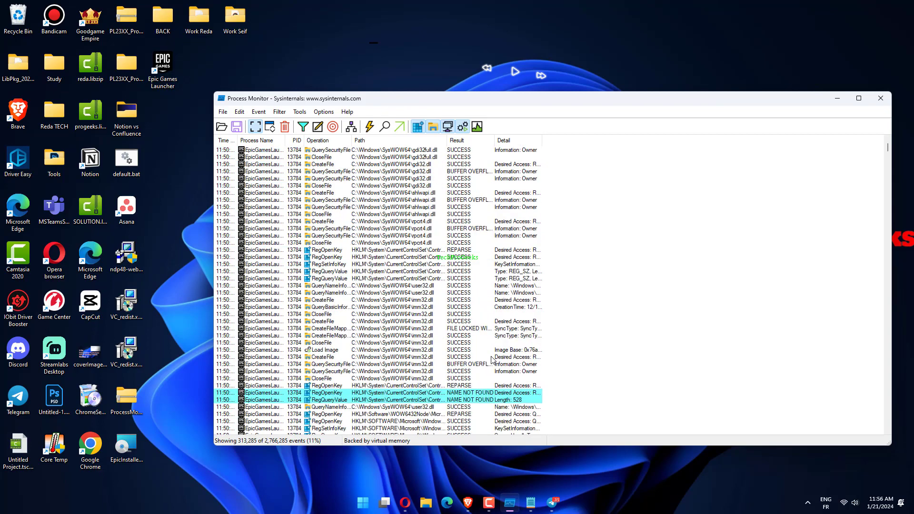
{"action": "scroll", "coordinate": [492, 360], "scroll_direction": "down", "scroll_amount": 10}
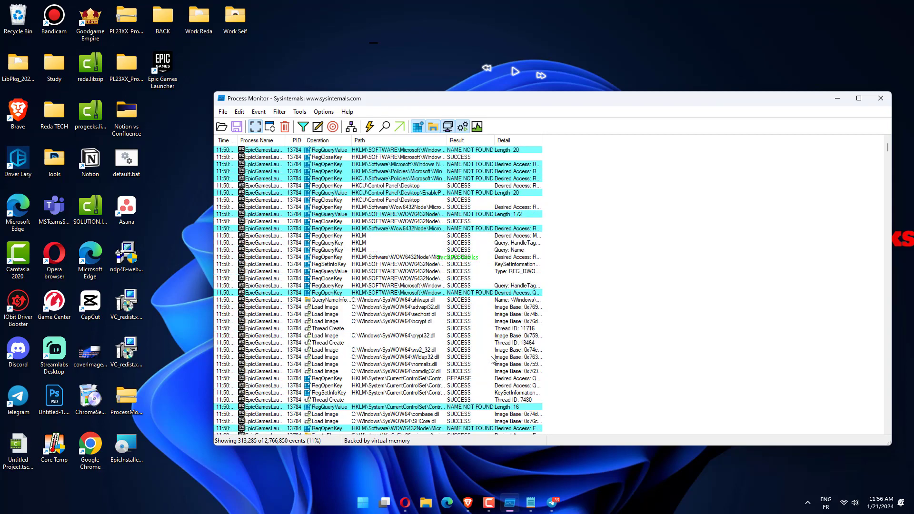
{"action": "scroll", "coordinate": [492, 360], "scroll_direction": "down", "scroll_amount": 4}
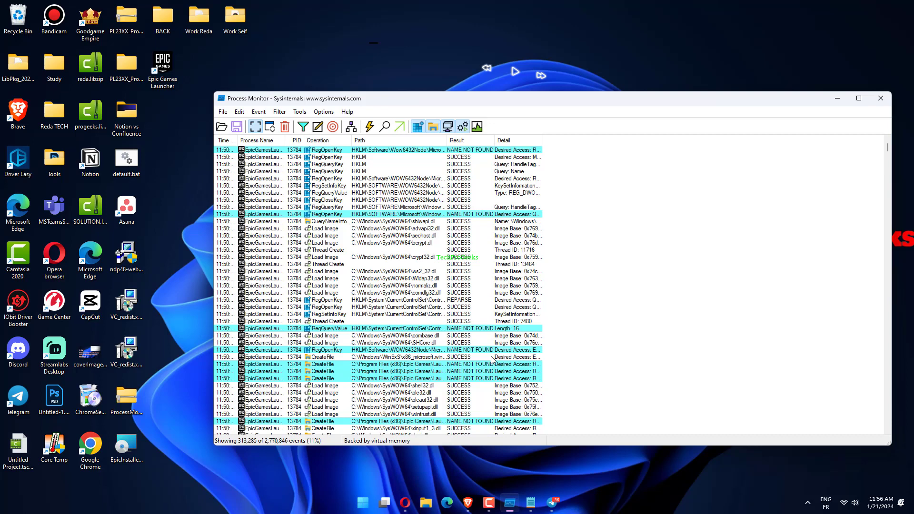
{"action": "scroll", "coordinate": [492, 360], "scroll_direction": "down", "scroll_amount": 4}
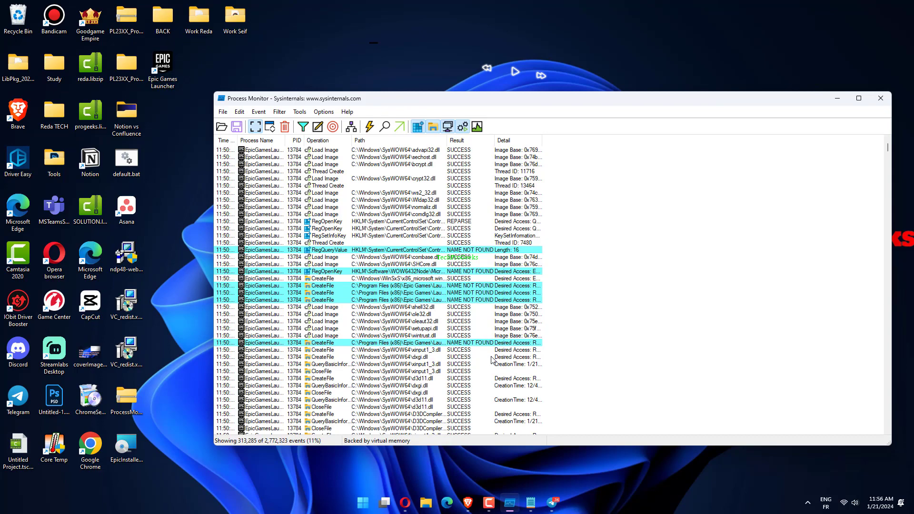
{"action": "scroll", "coordinate": [492, 360], "scroll_direction": "down", "scroll_amount": 15}
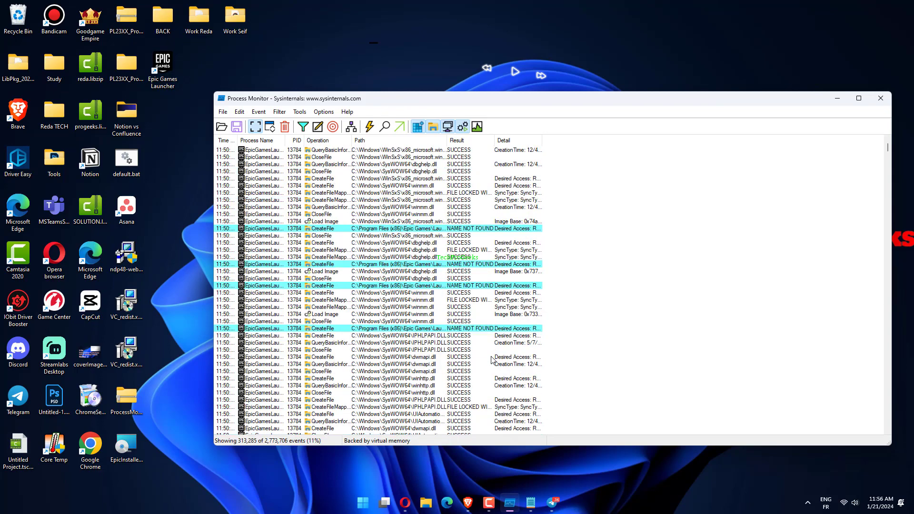
{"action": "scroll", "coordinate": [492, 361], "scroll_direction": "down", "scroll_amount": 13}
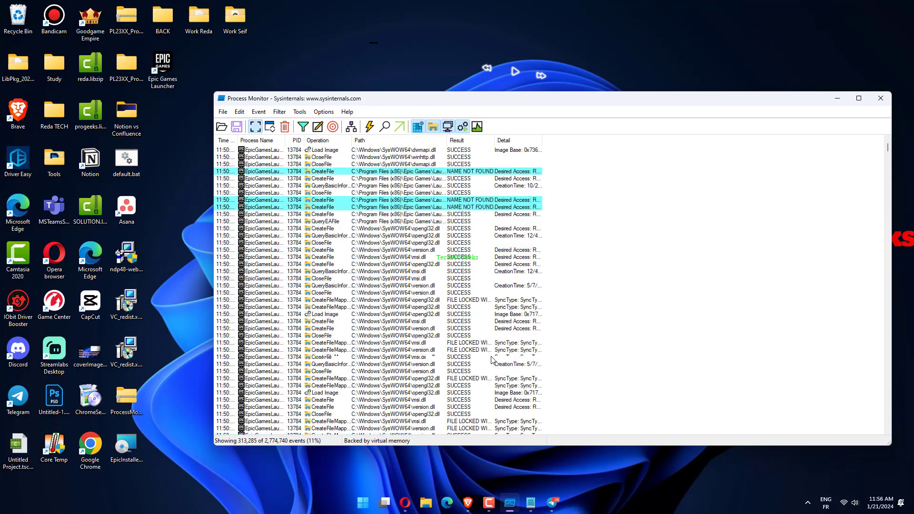
{"action": "scroll", "coordinate": [492, 360], "scroll_direction": "down", "scroll_amount": 15}
{"action": "scroll", "coordinate": [492, 360], "scroll_direction": "up", "scroll_amount": 4}
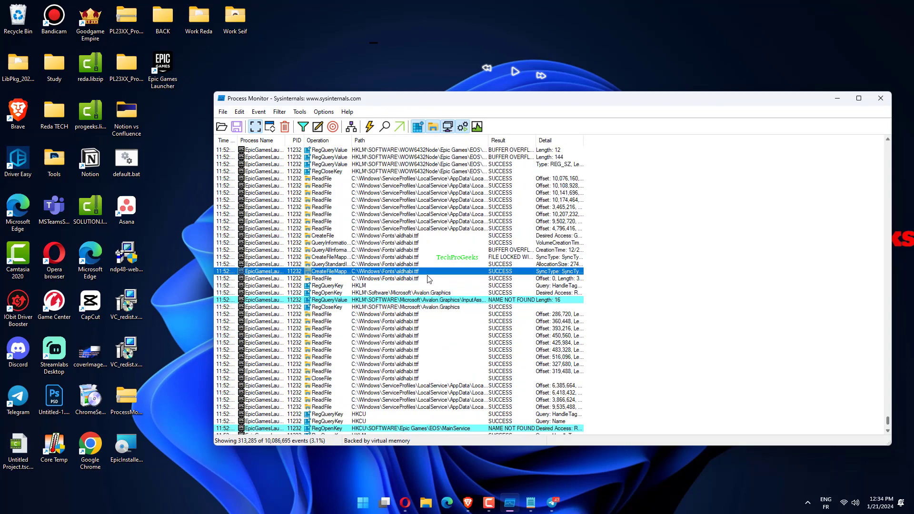
Open a launcher event's Properties on the Process tab to view its modules, including xinput1_3.dll
{"action": "right_click", "coordinate": [425, 272]}
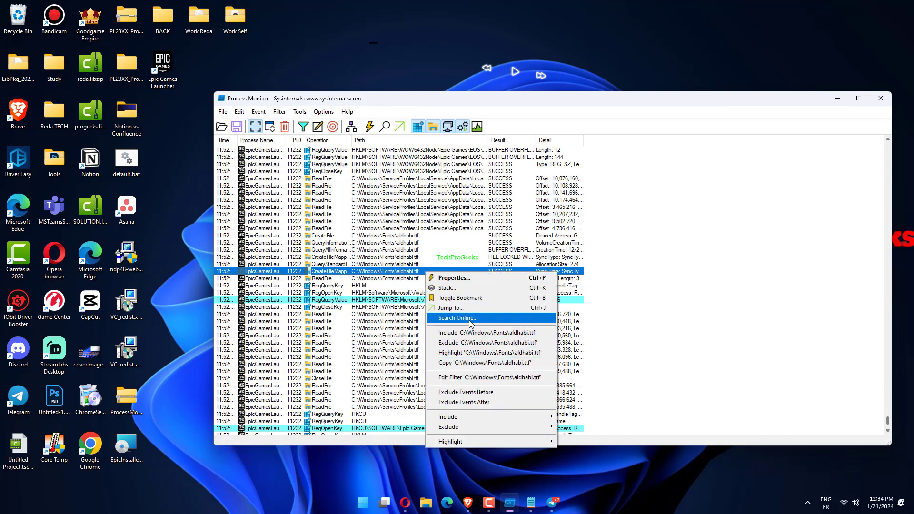
{"action": "left_click", "coordinate": [469, 281]}
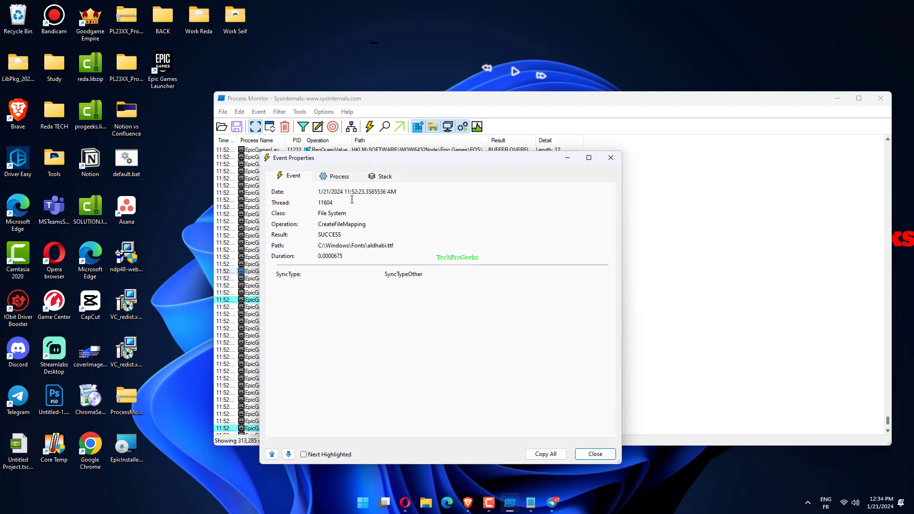
{"action": "left_click", "coordinate": [354, 180]}
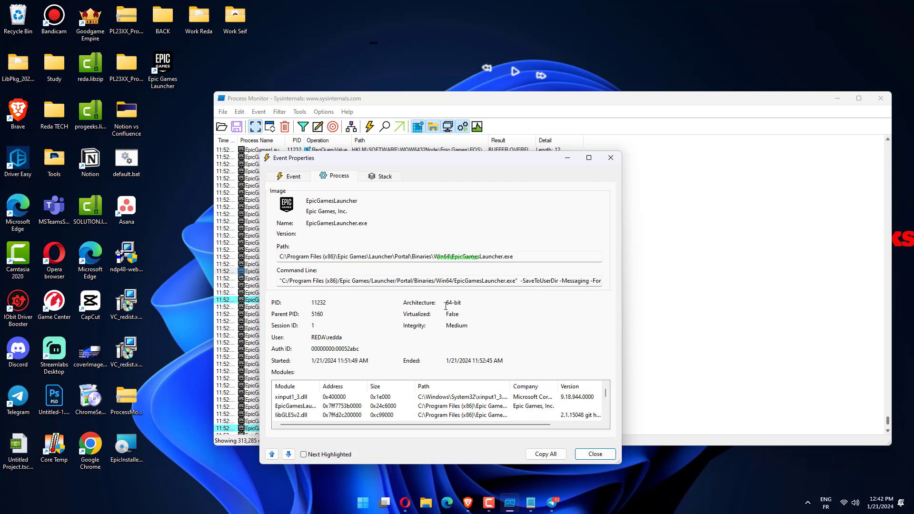
Check the 64-bit architecture value, close the event properties and bring up File Explorer
{"action": "double_click", "coordinate": [445, 306]}
{"action": "left_click", "coordinate": [467, 305]}
{"action": "left_click", "coordinate": [592, 454]}
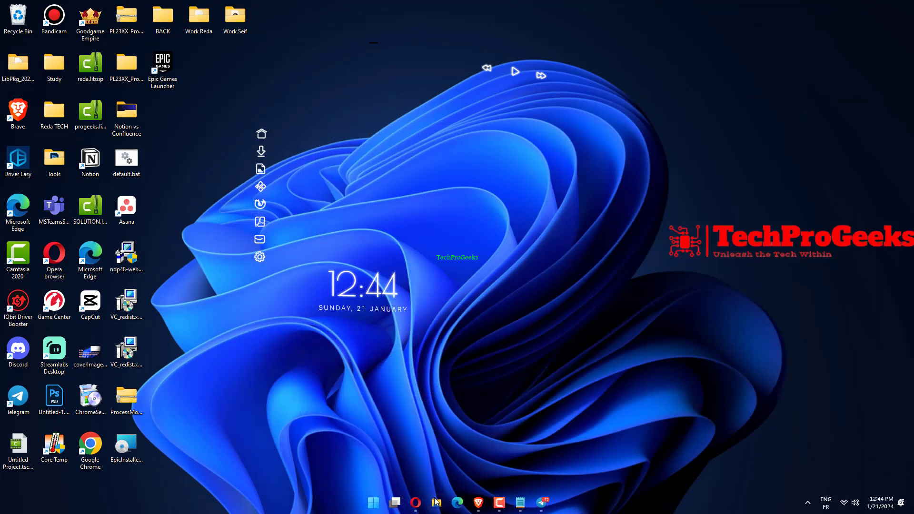
{"action": "left_click", "coordinate": [436, 502]}
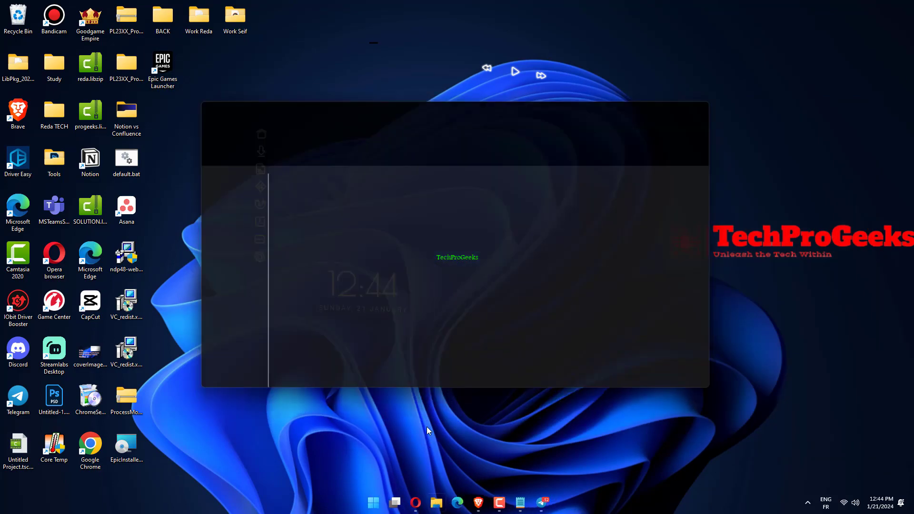
Maximize File Explorer and navigate to Local Disk (C:) > Windows > System32
{"action": "double_click", "coordinate": [426, 108]}
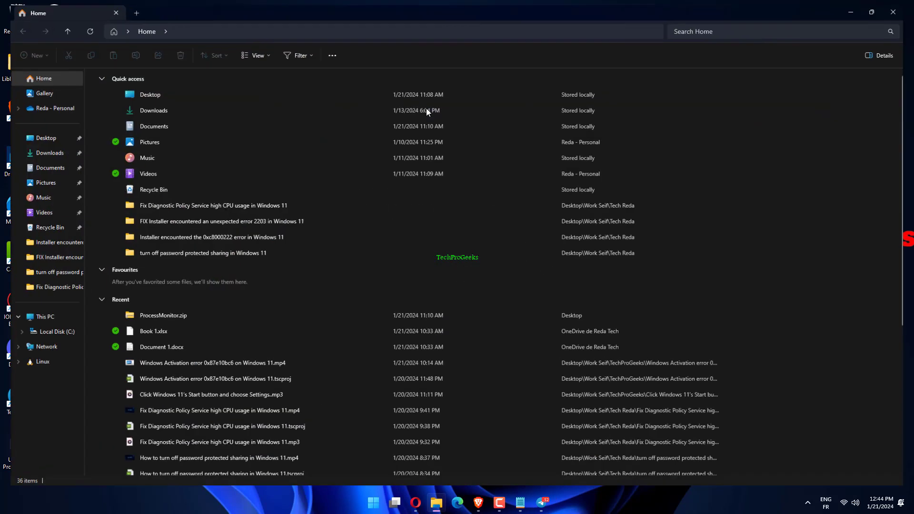
{"action": "left_click", "coordinate": [49, 333]}
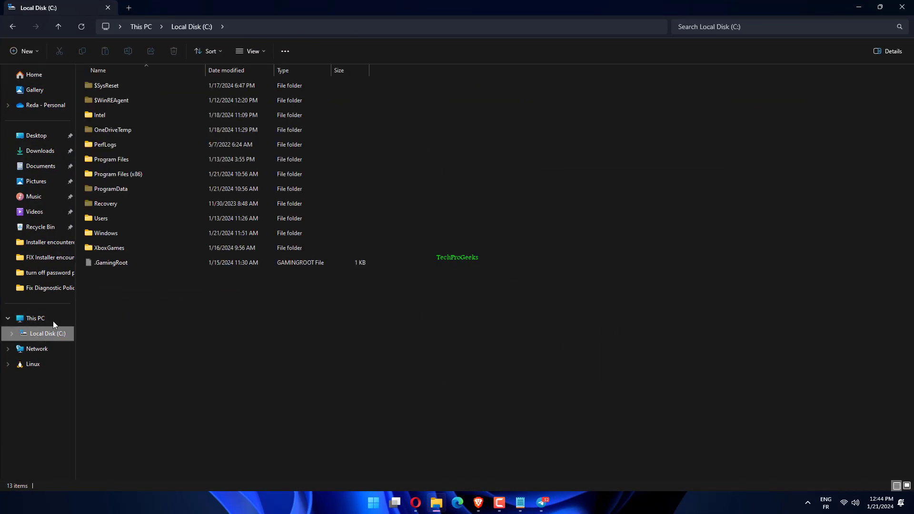
{"action": "left_click", "coordinate": [168, 234]}
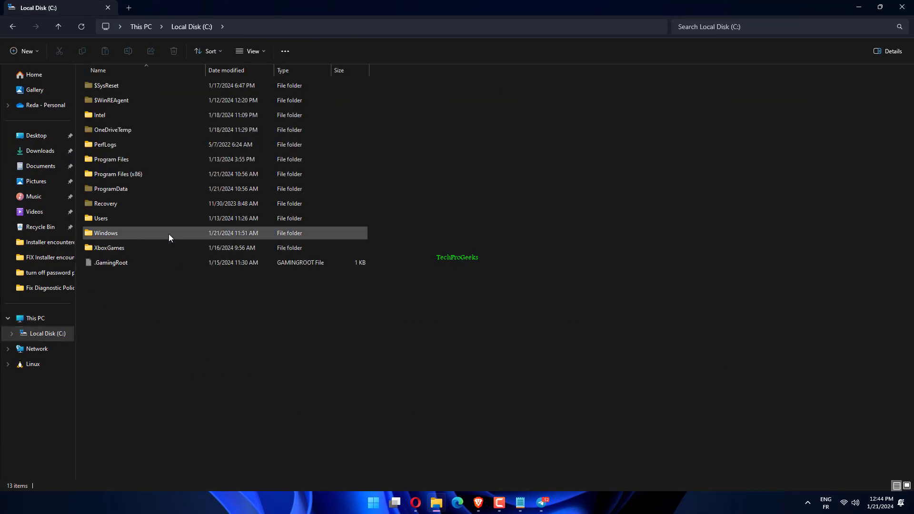
{"action": "double_click", "coordinate": [168, 234]}
{"action": "scroll", "coordinate": [224, 295], "scroll_direction": "down", "scroll_amount": 4}
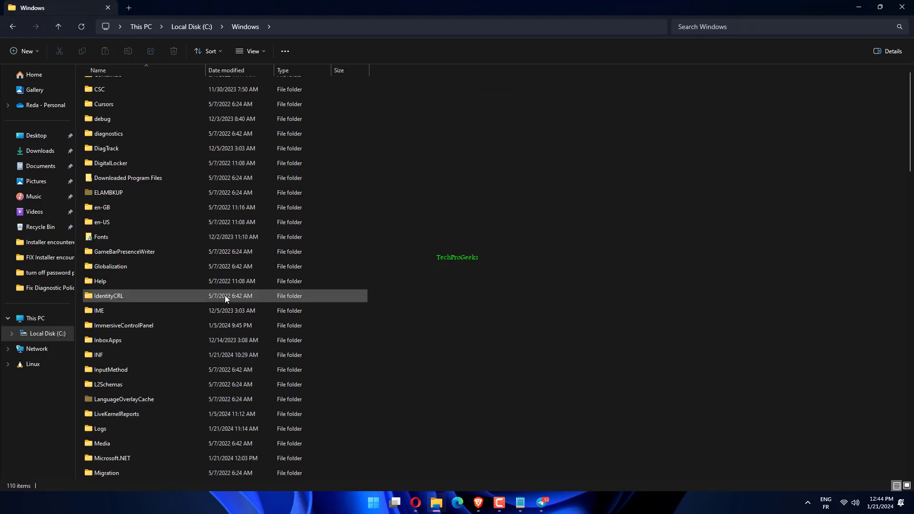
{"action": "scroll", "coordinate": [224, 295], "scroll_direction": "down", "scroll_amount": 20}
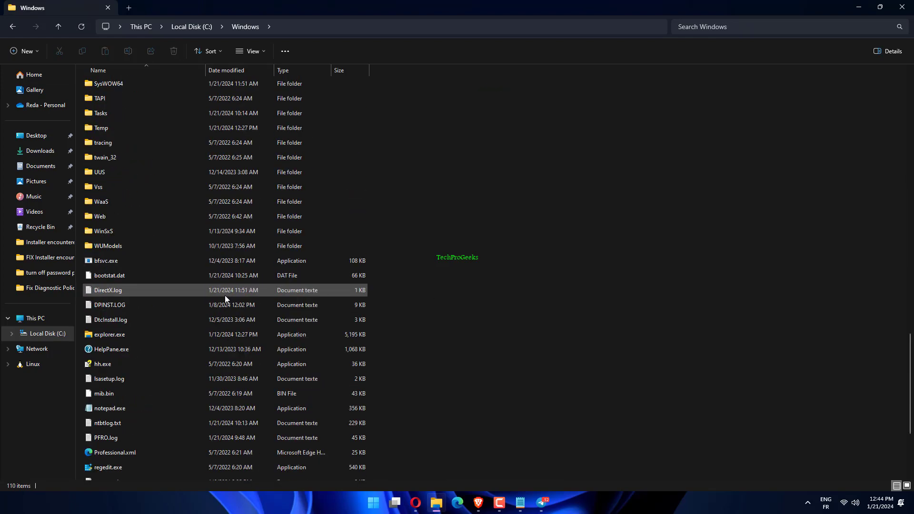
{"action": "scroll", "coordinate": [225, 295], "scroll_direction": "up", "scroll_amount": 4}
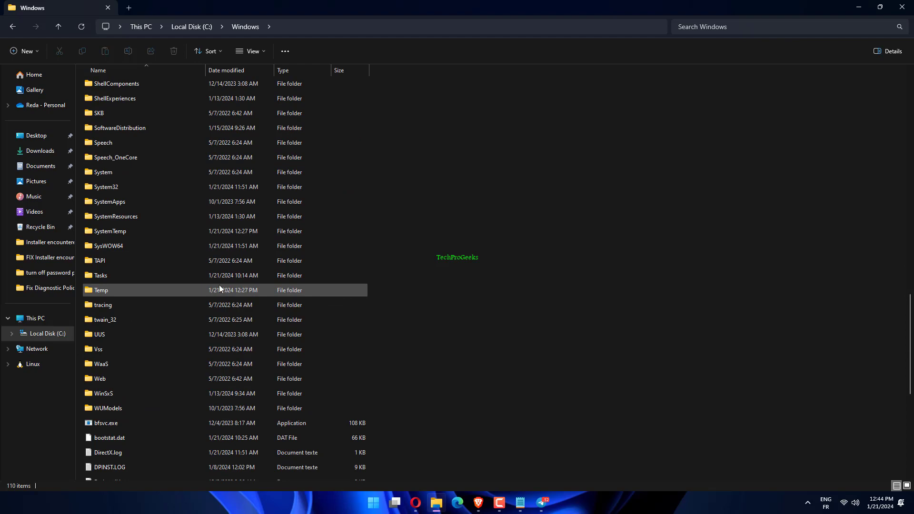
{"action": "double_click", "coordinate": [182, 190]}
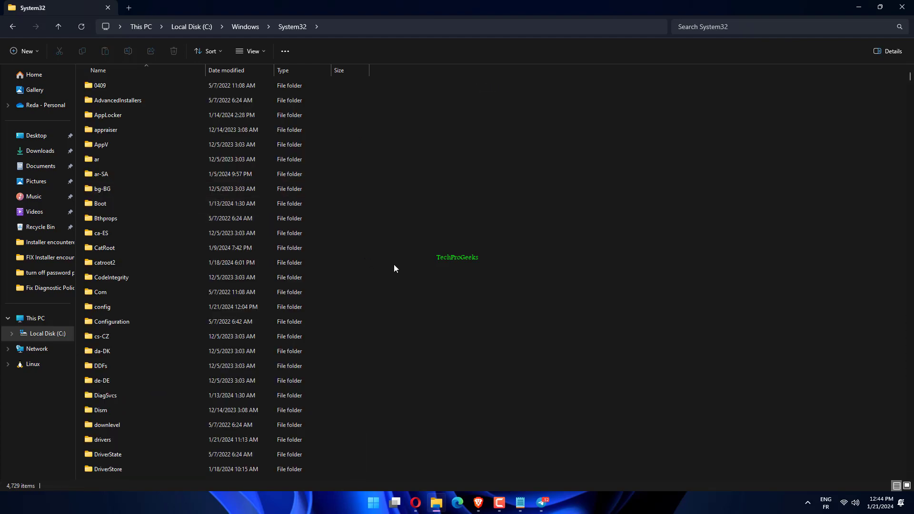
Scroll down to the XInput files and bring up the actions for XInput1_4.dll
{"action": "scroll", "coordinate": [393, 264], "scroll_direction": "down", "scroll_amount": 15}
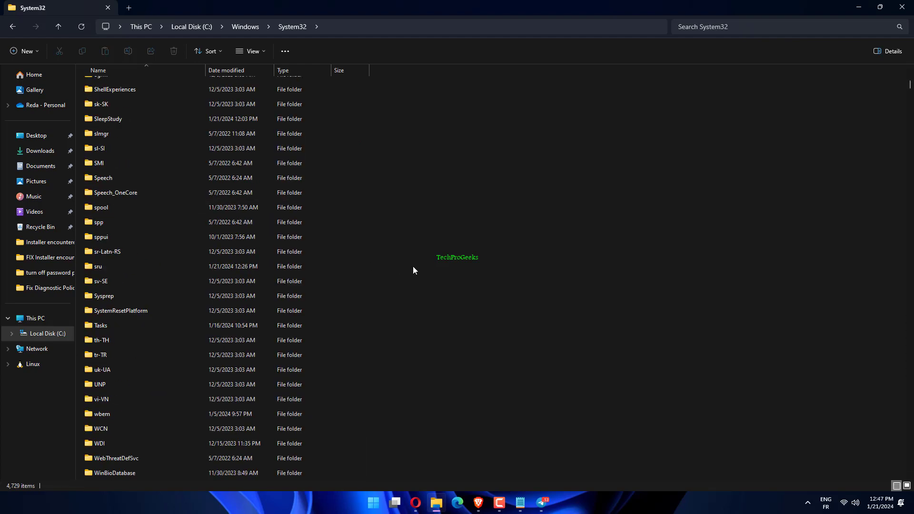
{"action": "scroll", "coordinate": [413, 266], "scroll_direction": "down", "scroll_amount": 20}
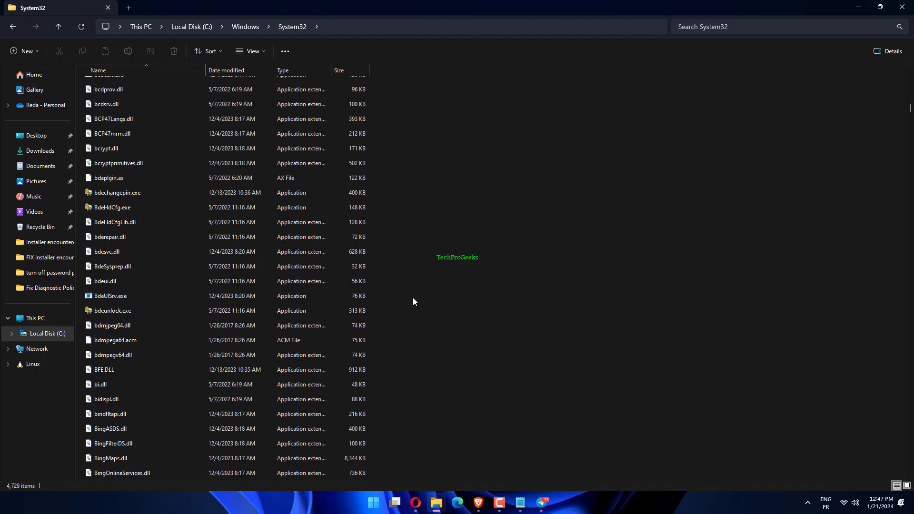
{"action": "scroll", "coordinate": [412, 298], "scroll_direction": "down", "scroll_amount": 20}
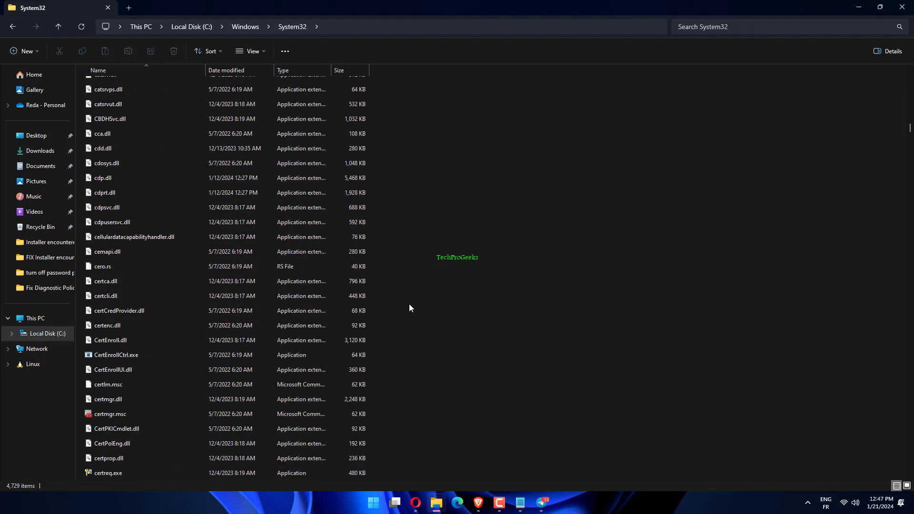
{"action": "scroll", "coordinate": [532, 306], "scroll_direction": "down", "scroll_amount": 5}
{"action": "mouse_move", "coordinate": [909, 132]}
{"action": "left_mouse_down"}
{"action": "mouse_move", "coordinate": [908, 451]}
{"action": "mouse_move", "coordinate": [909, 128]}
{"action": "left_mouse_up"}
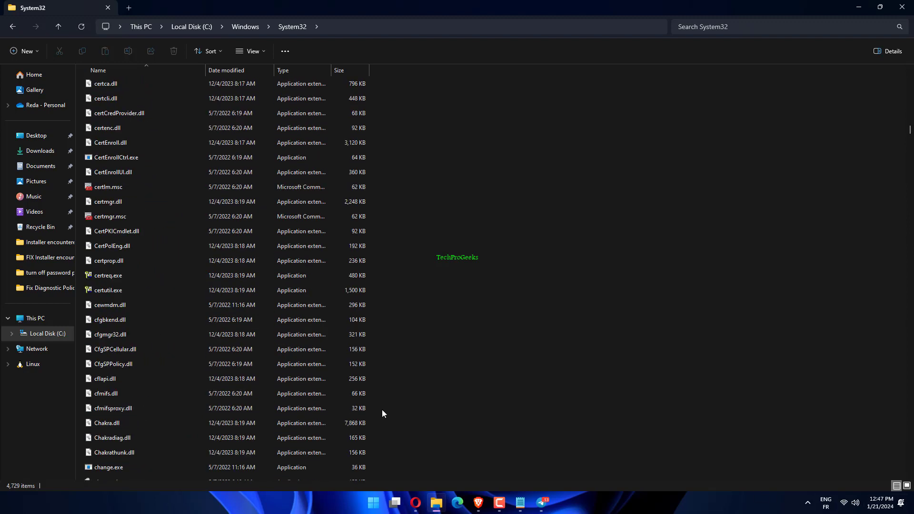
{"action": "scroll", "coordinate": [381, 409], "scroll_direction": "down", "scroll_amount": 10}
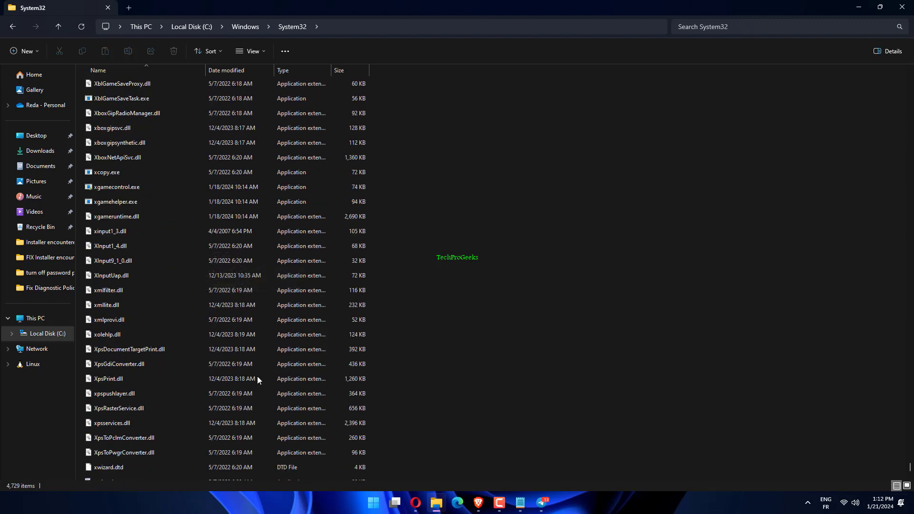
{"action": "right_click", "coordinate": [153, 247]}
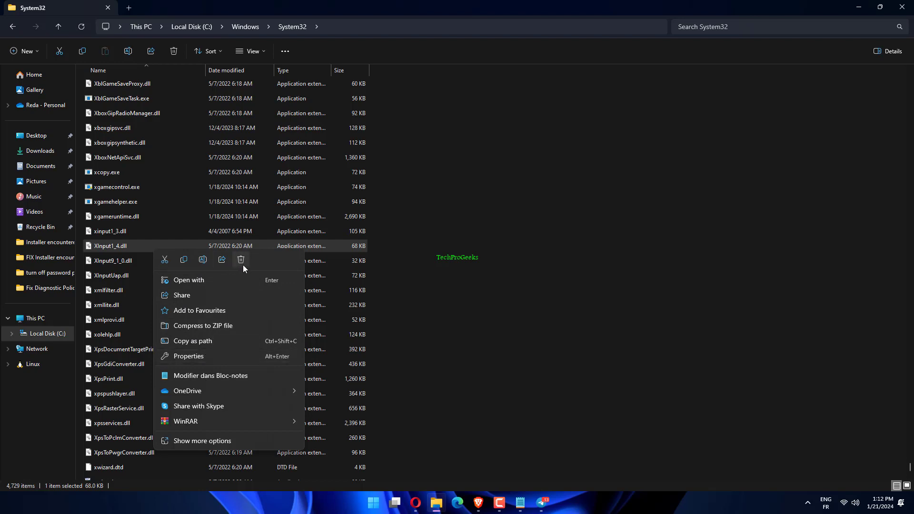
Delete XInput1_4.dll from System32 and load Microsoft's DirectX Redist download page in Brave
{"action": "left_click", "coordinate": [626, 298]}
{"action": "key", "text": "alt+Tab"}
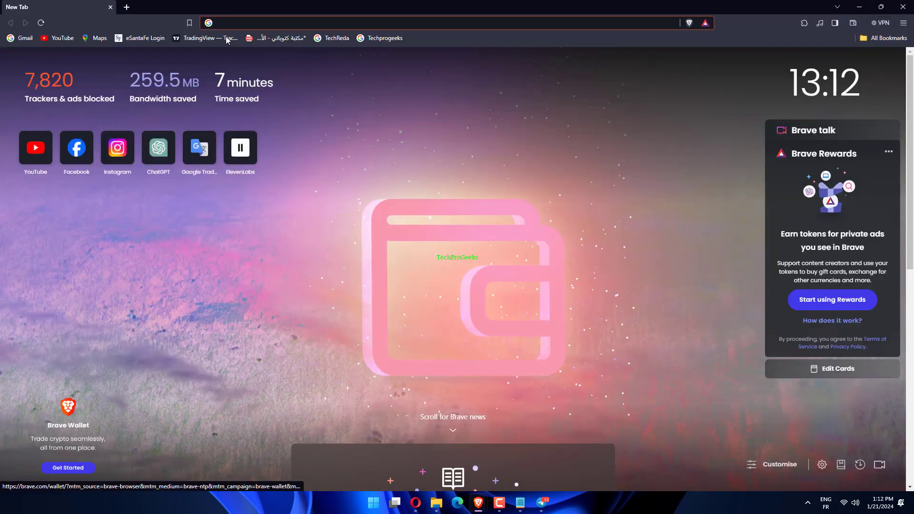
{"action": "right_click", "coordinate": [243, 22]}
{"action": "left_click", "coordinate": [295, 91]}
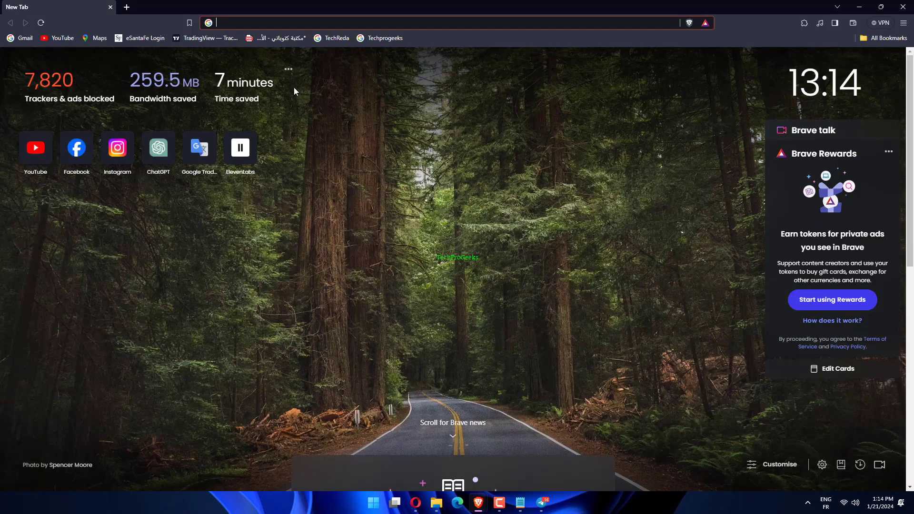
{"action": "type", "text": "https://www.microsoft.com/en-us/download/details.aspx?id=8109"}
{"action": "key", "text": "Return"}
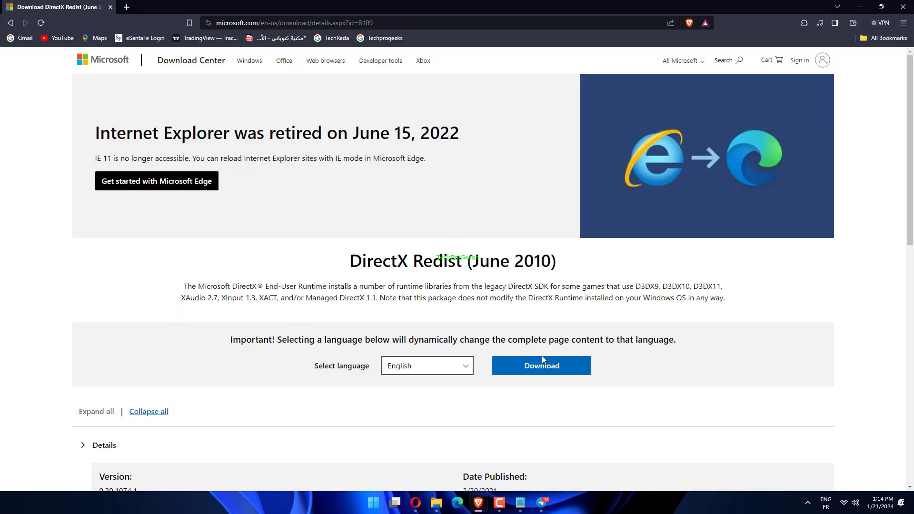
Download directx_Jun2010_redist.exe and save it to the desktop
{"action": "left_click", "coordinate": [541, 367]}
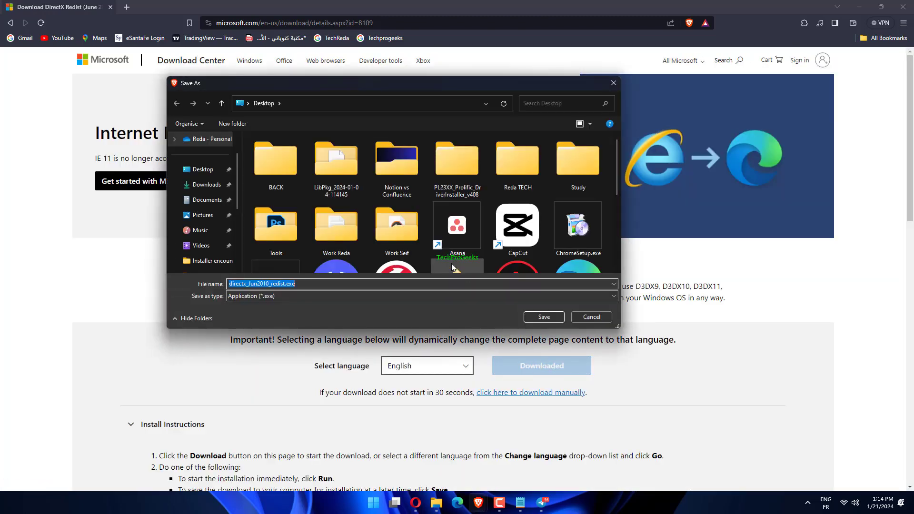
{"action": "scroll", "coordinate": [451, 264], "scroll_direction": "down", "scroll_amount": 3}
{"action": "left_click", "coordinate": [544, 317]}
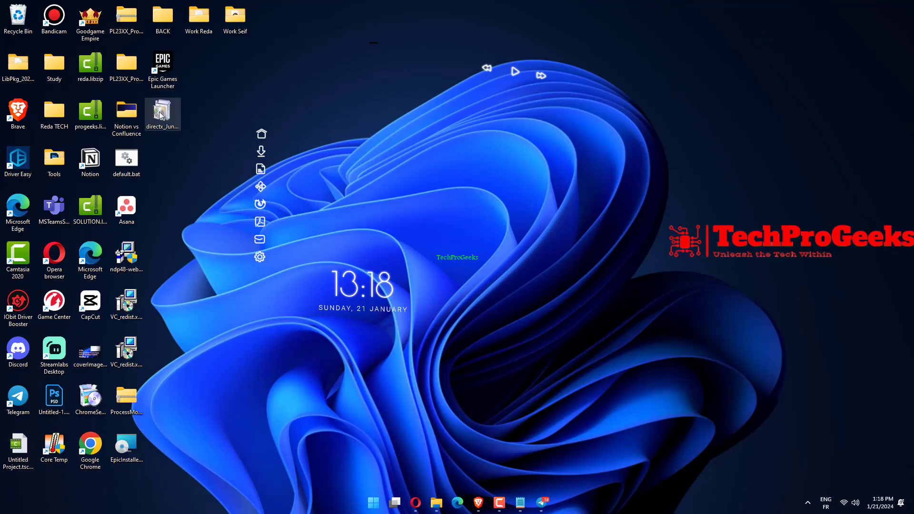
Run the DirectX June 2010 package, accept the license, and create a new desktop folder for extraction
{"action": "double_click", "coordinate": [156, 133]}
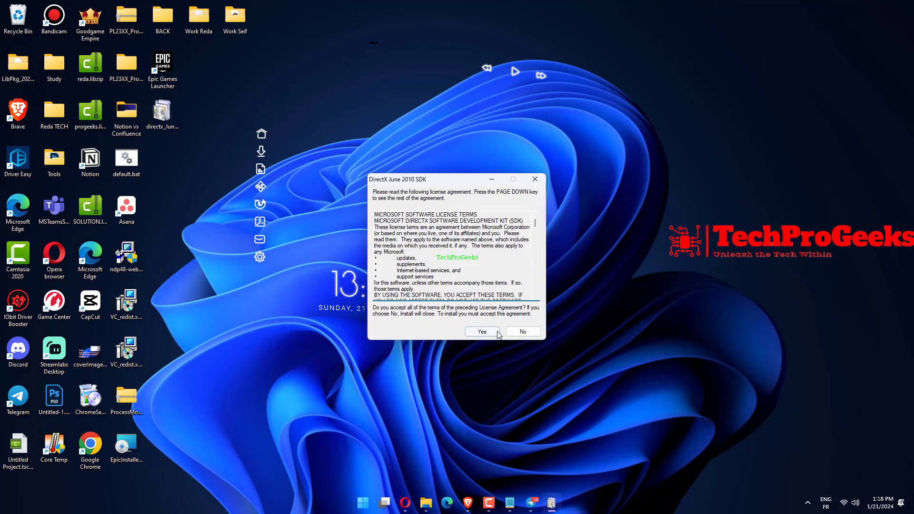
{"action": "left_click", "coordinate": [479, 332]}
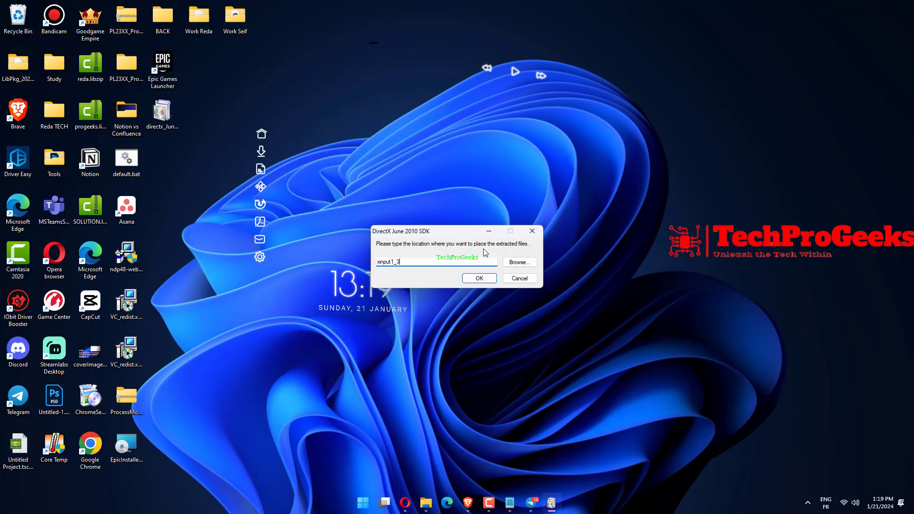
{"action": "left_click", "coordinate": [489, 279]}
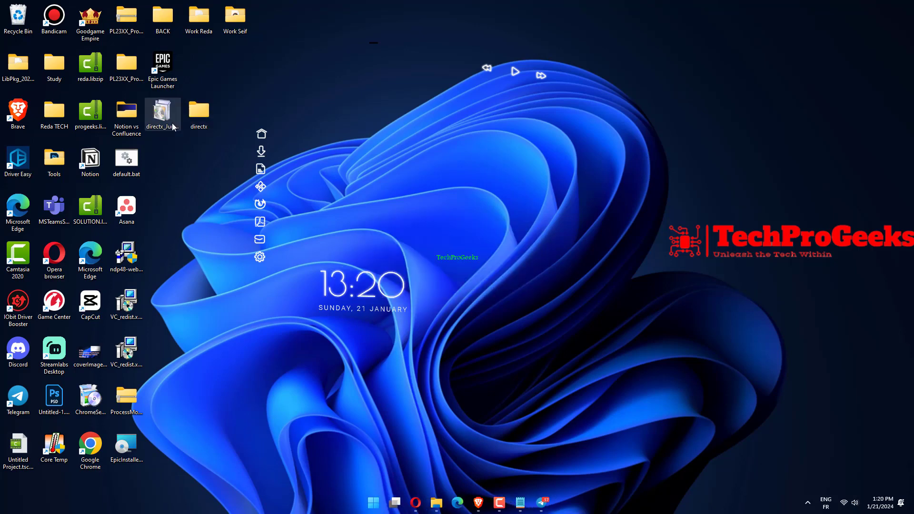
Rerun the package, accept the license, and extract the files into Desktop\directx
{"action": "double_click", "coordinate": [172, 126]}
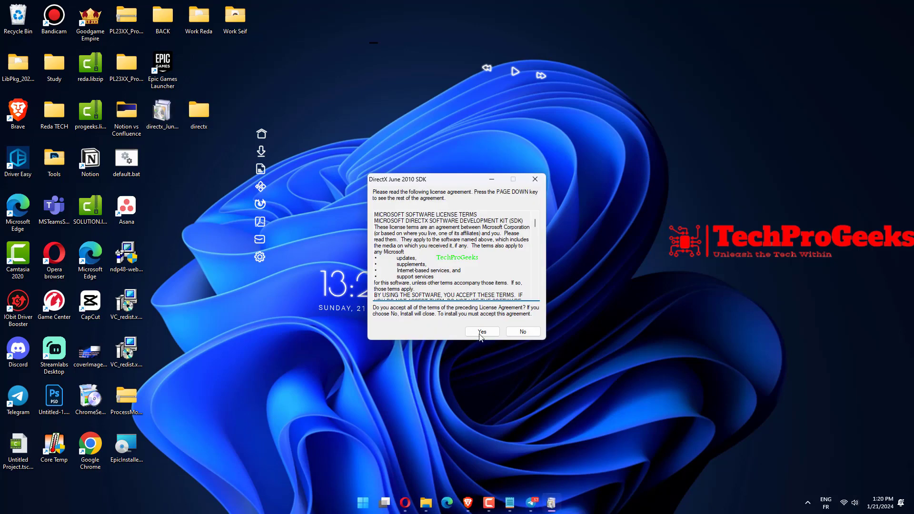
{"action": "left_click", "coordinate": [481, 332]}
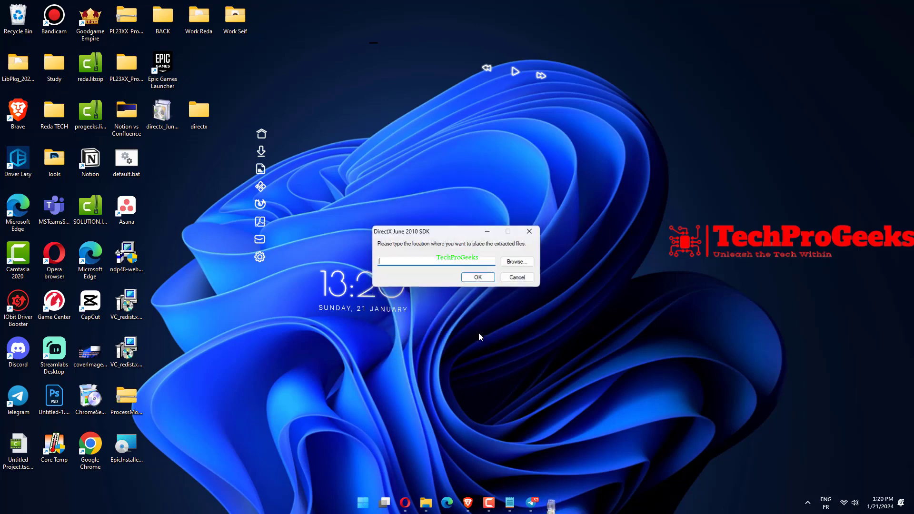
{"action": "left_click", "coordinate": [519, 262]}
{"action": "scroll", "coordinate": [478, 252], "scroll_direction": "up", "scroll_amount": 5}
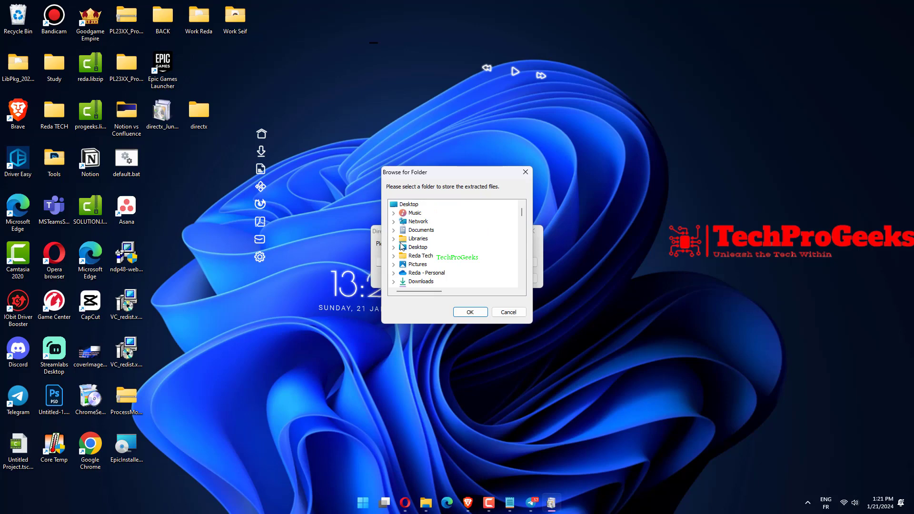
{"action": "left_click", "coordinate": [393, 247]}
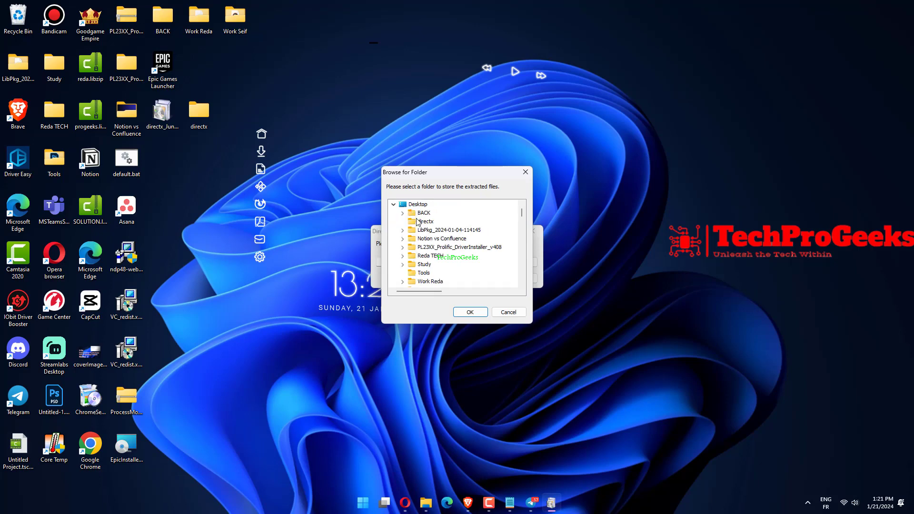
{"action": "scroll", "coordinate": [422, 263], "scroll_direction": "down", "scroll_amount": 3}
{"action": "scroll", "coordinate": [422, 266], "scroll_direction": "up", "scroll_amount": 3}
{"action": "left_click", "coordinate": [421, 223]}
{"action": "left_click", "coordinate": [469, 312]}
{"action": "left_click", "coordinate": [486, 282]}
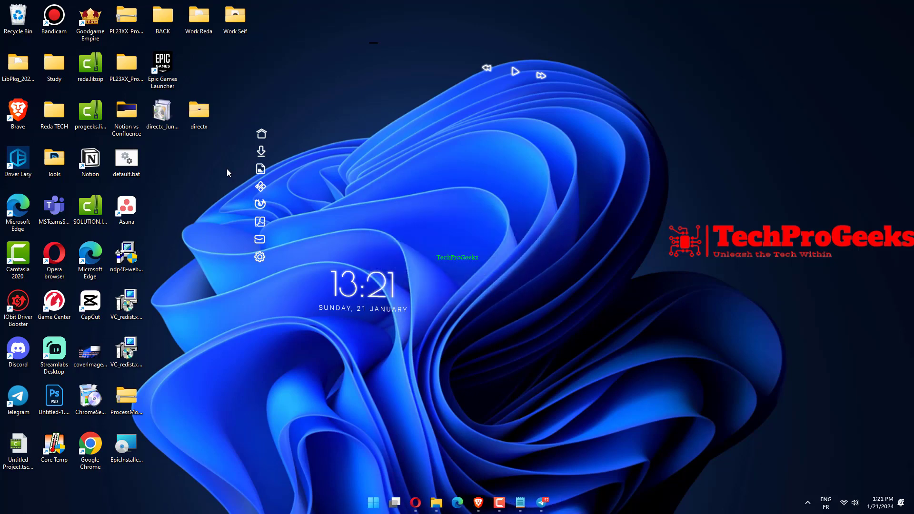
Open the desktop directx folder maximized and run DXSETUP.exe
{"action": "double_click", "coordinate": [214, 113]}
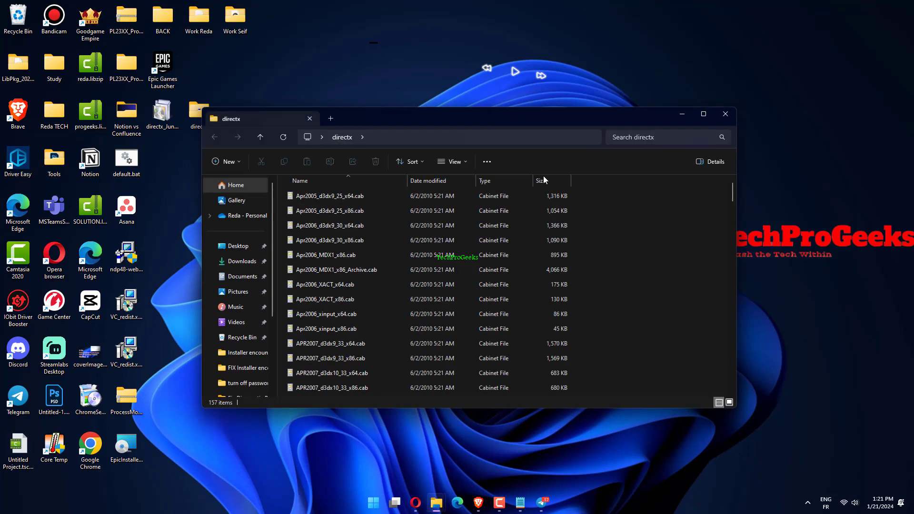
{"action": "left_click", "coordinate": [701, 113]}
{"action": "scroll", "coordinate": [458, 228], "scroll_direction": "down", "scroll_amount": 20}
{"action": "scroll", "coordinate": [456, 226], "scroll_direction": "up", "scroll_amount": 20}
{"action": "left_click", "coordinate": [153, 201]}
{"action": "double_click", "coordinate": [153, 202]}
Accept the DirectX agreement, proceed through both Next pages, and finish the runtime installation
{"action": "left_click", "coordinate": [158, 175]}
{"action": "left_click", "coordinate": [208, 209]}
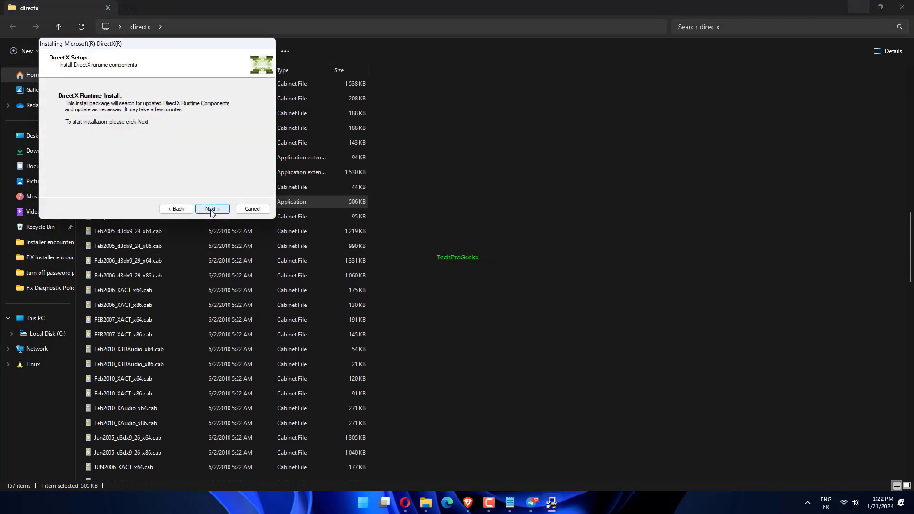
{"action": "left_click", "coordinate": [213, 209]}
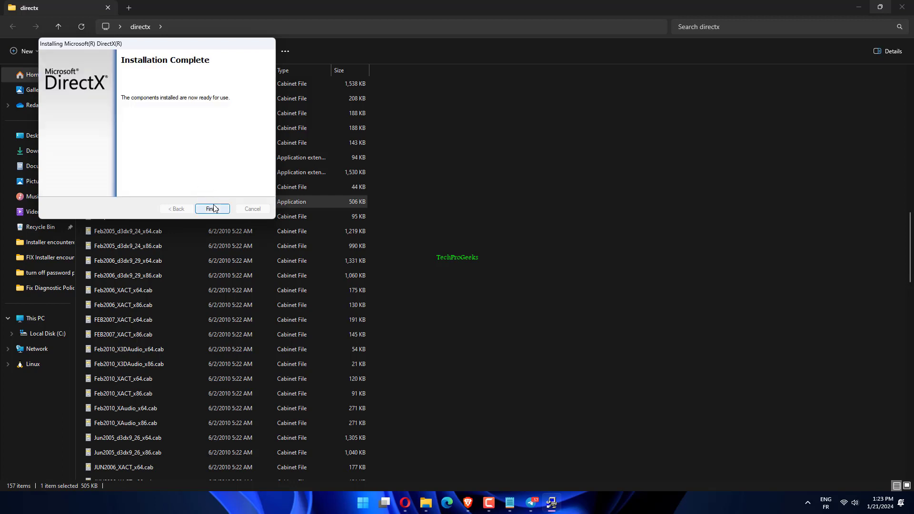
{"action": "left_click", "coordinate": [212, 208]}
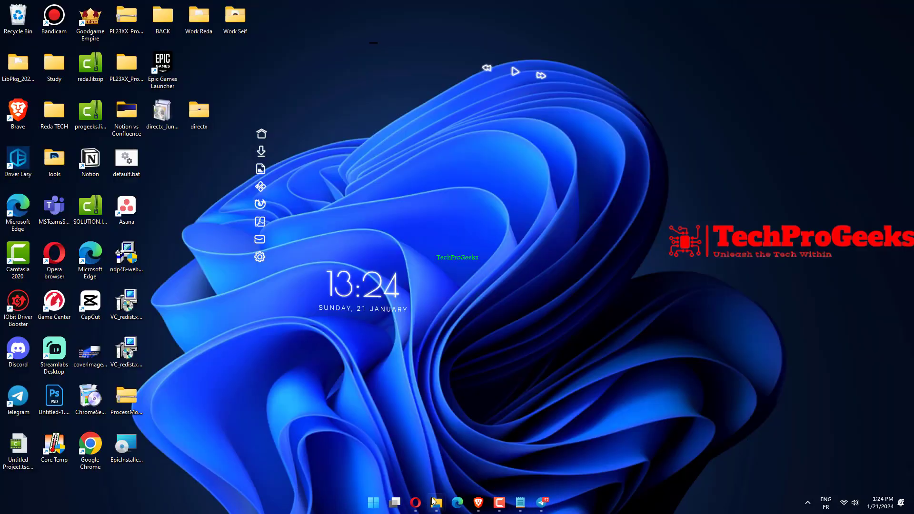
Close the directx folder window and open a fresh File Explorer window
{"action": "left_click", "coordinate": [433, 501]}
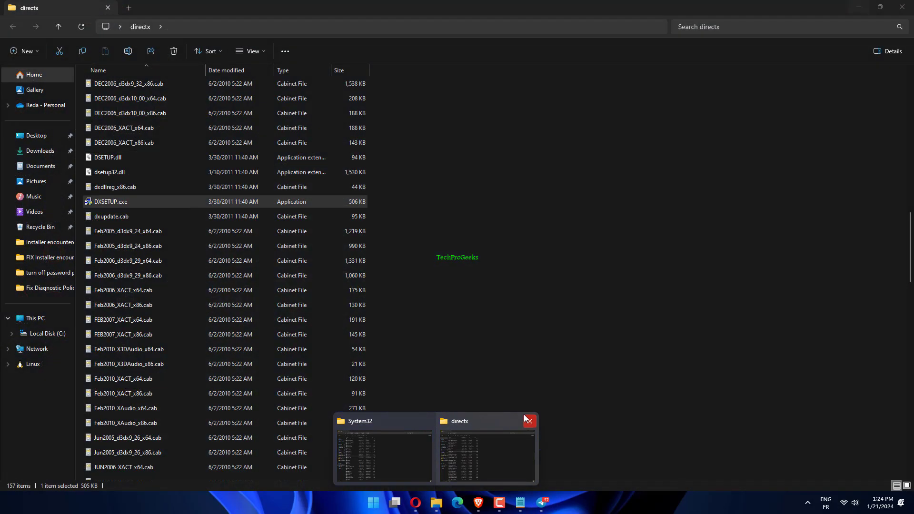
{"action": "left_click", "coordinate": [529, 421]}
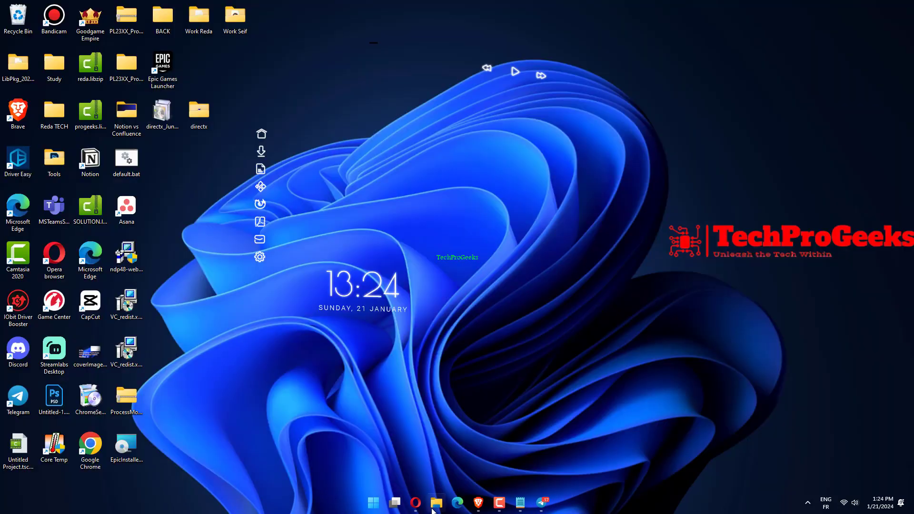
{"action": "left_click", "coordinate": [432, 509]}
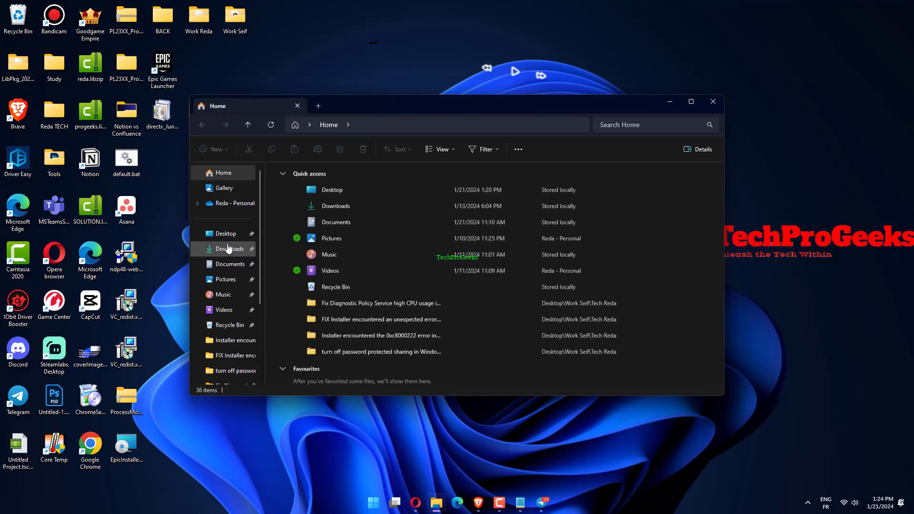
Navigate through This PC > Local Disk (C:) > Windows to the System32 folder
{"action": "scroll", "coordinate": [230, 307], "scroll_direction": "down", "scroll_amount": 3}
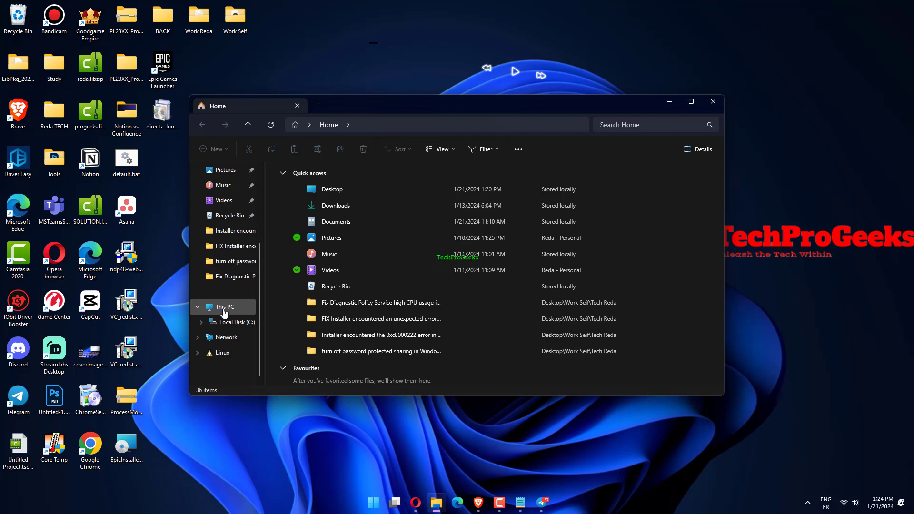
{"action": "left_click", "coordinate": [224, 308]}
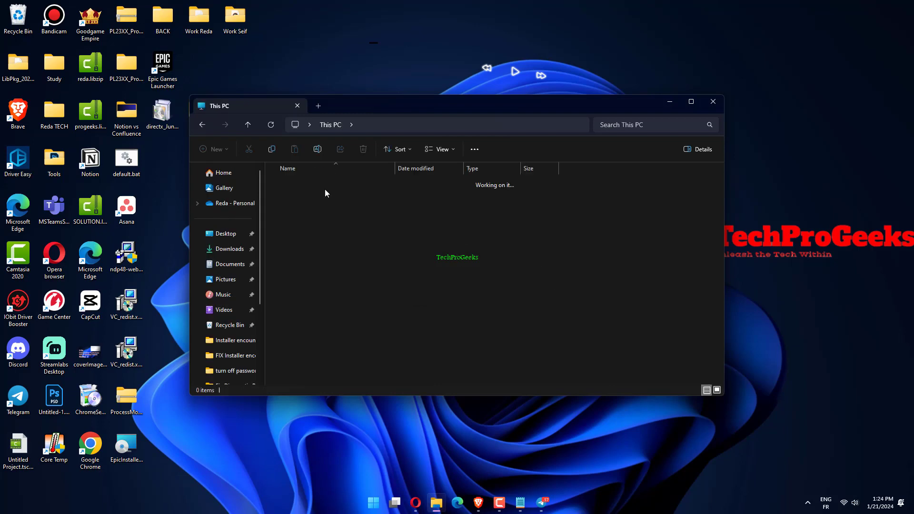
{"action": "double_click", "coordinate": [325, 186]}
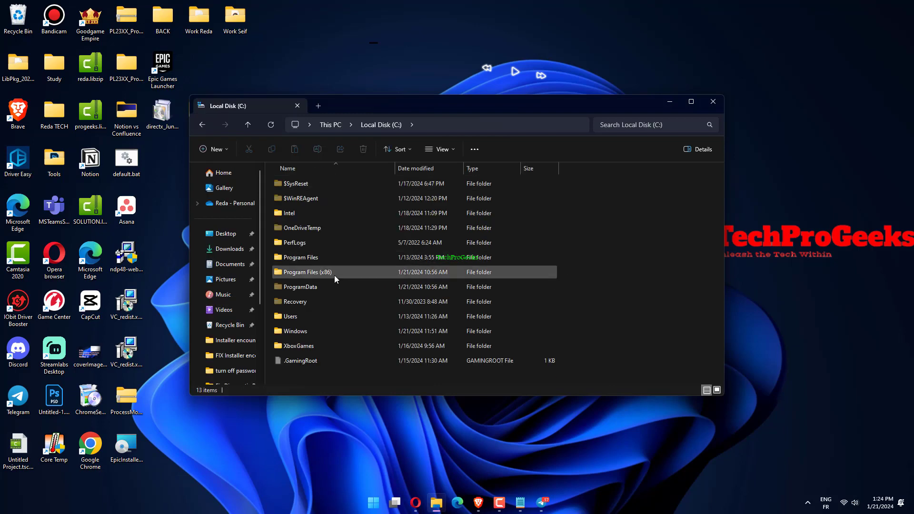
{"action": "double_click", "coordinate": [314, 331]}
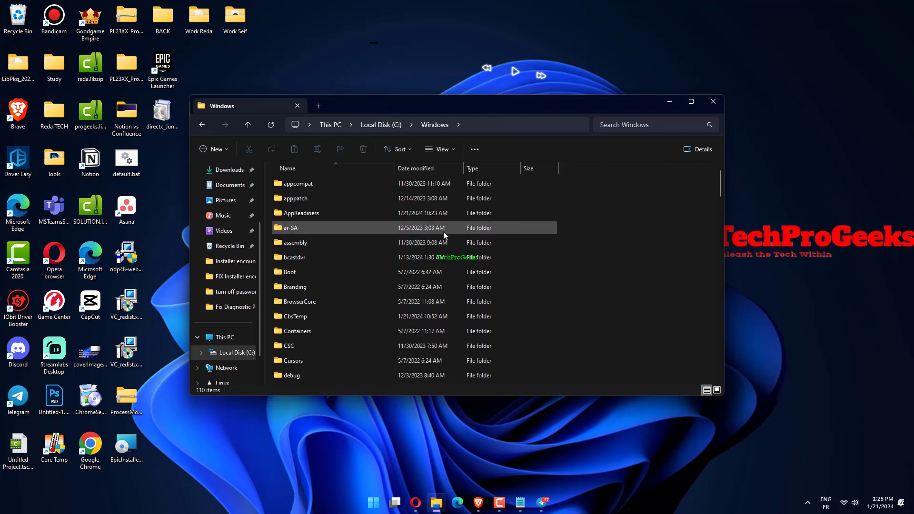
{"action": "scroll", "coordinate": [443, 231], "scroll_direction": "down", "scroll_amount": 20}
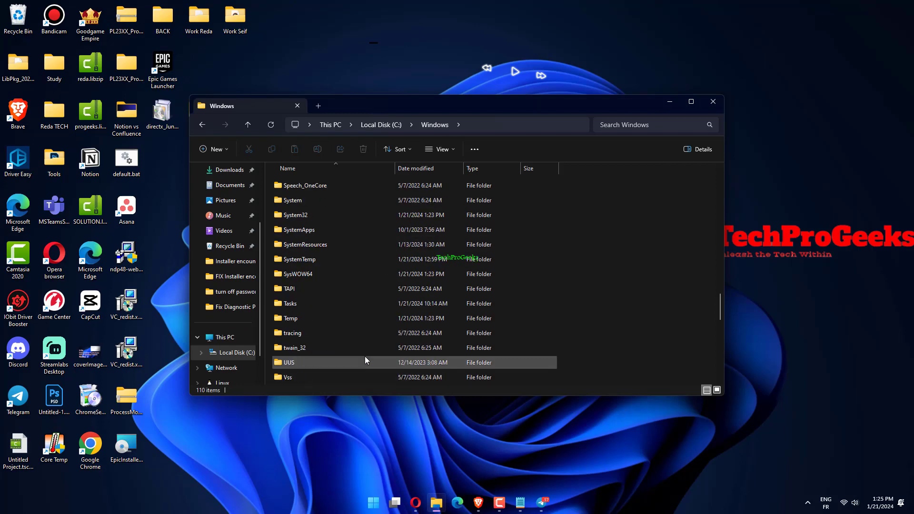
{"action": "double_click", "coordinate": [307, 214]}
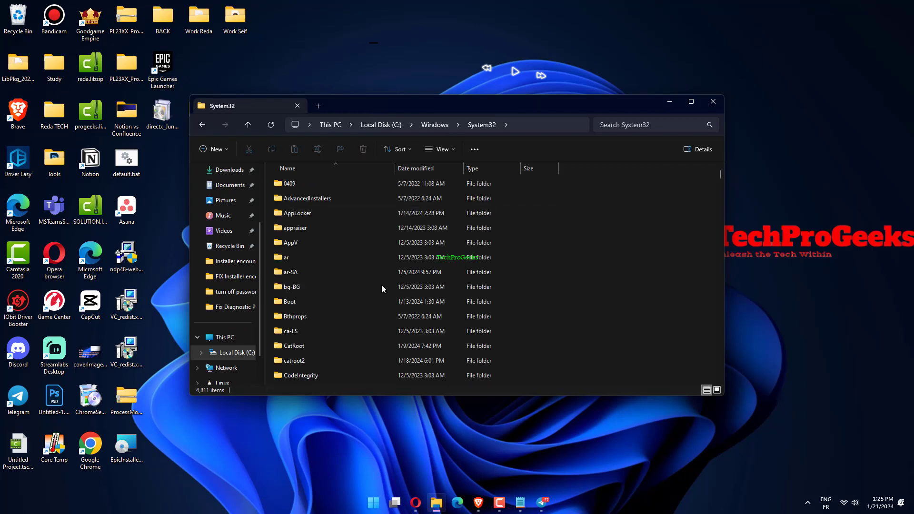
Browse the new XAudio, X3DAudio and XAPOFX DLLs, then launch the Epic Games Launcher
{"action": "scroll", "coordinate": [413, 307], "scroll_direction": "down", "scroll_amount": 20}
{"action": "left_click", "coordinate": [464, 331]}
{"action": "scroll", "coordinate": [464, 332], "scroll_direction": "down", "scroll_amount": 20}
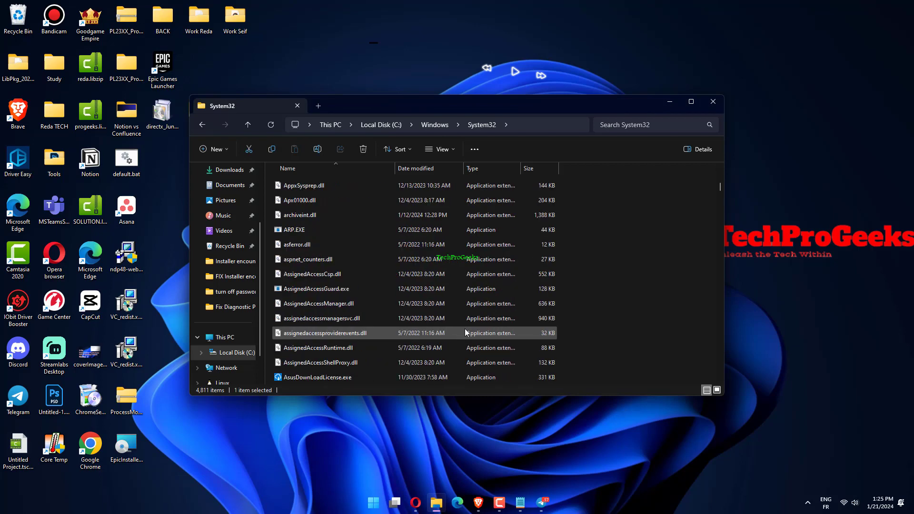
{"action": "left_click_drag", "start_coordinate": [719, 187], "coordinate": [693, 405]}
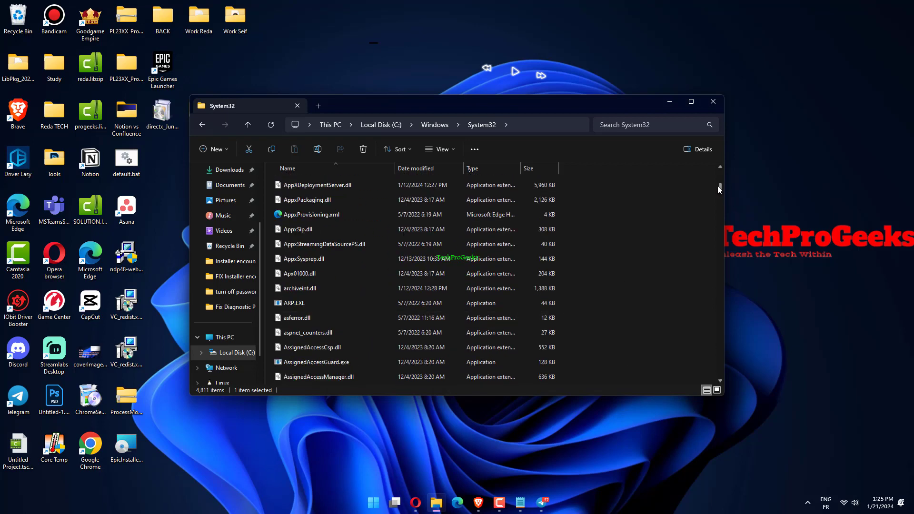
{"action": "left_click_drag", "start_coordinate": [718, 186], "coordinate": [719, 376]}
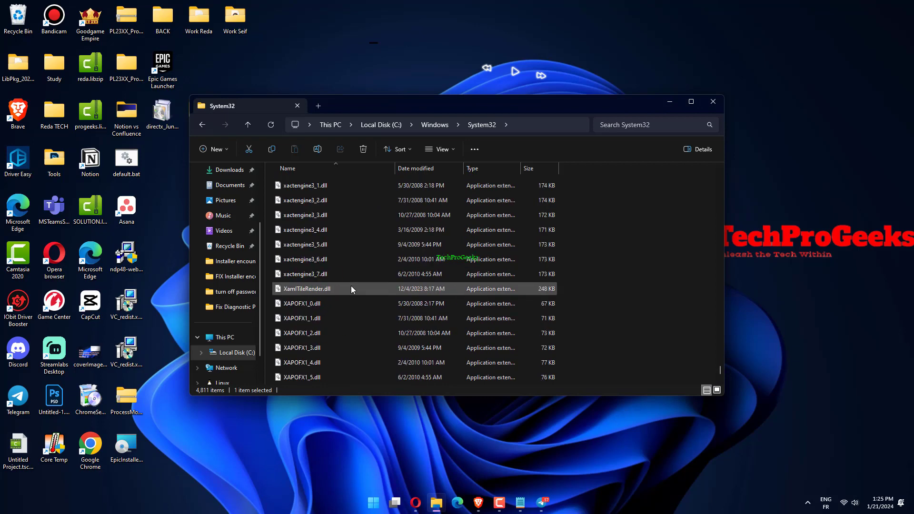
{"action": "scroll", "coordinate": [351, 289], "scroll_direction": "up", "scroll_amount": 7}
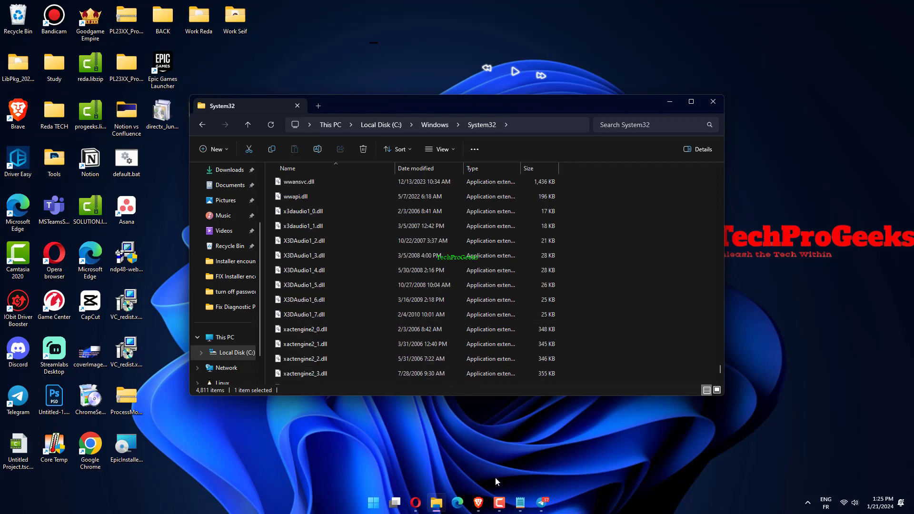
{"action": "left_click", "coordinate": [499, 502]}
{"action": "left_click", "coordinate": [498, 502]}
{"action": "left_click", "coordinate": [499, 502]}
{"action": "left_click", "coordinate": [498, 503]}
{"action": "scroll", "coordinate": [544, 256], "scroll_direction": "down", "scroll_amount": 8}
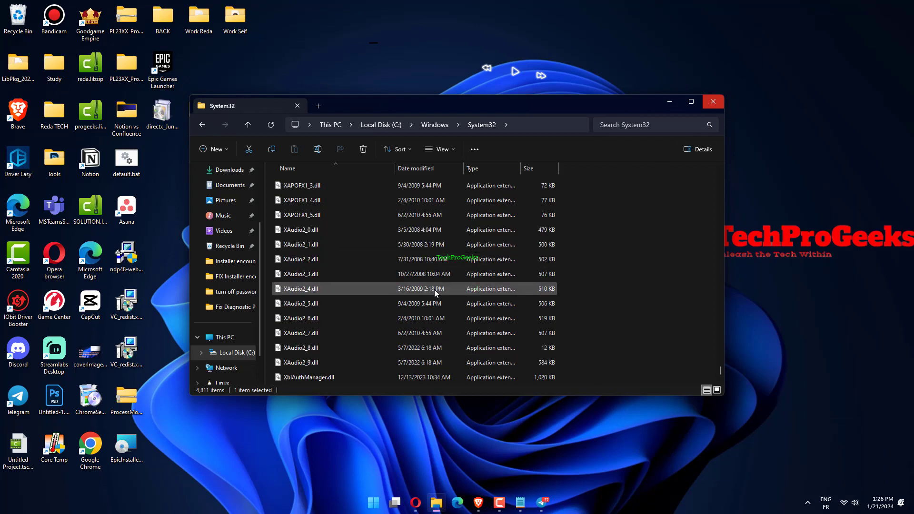
{"action": "scroll", "coordinate": [434, 291], "scroll_direction": "down", "scroll_amount": 10}
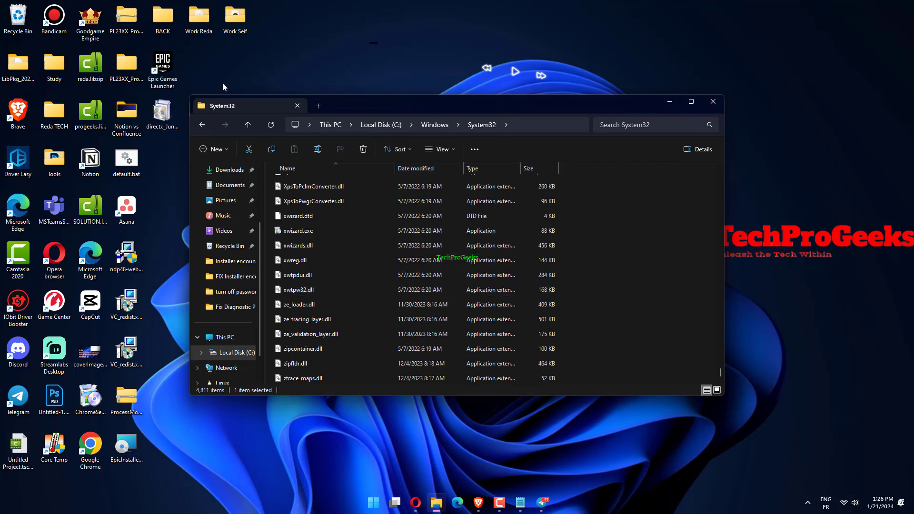
{"action": "double_click", "coordinate": [170, 78]}
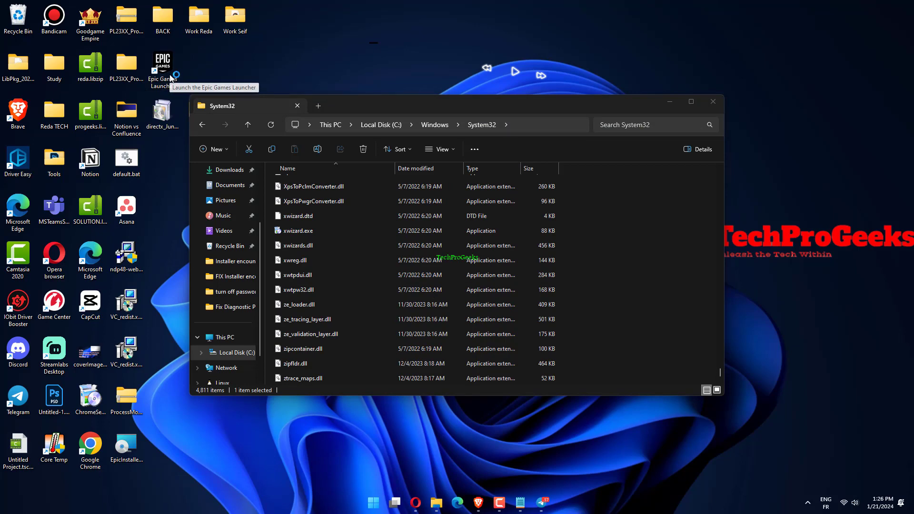
Wait for the Epic Games Launcher splash screen to load toward its sign-in page
{"action": "mouse_move", "coordinate": [553, 503]}
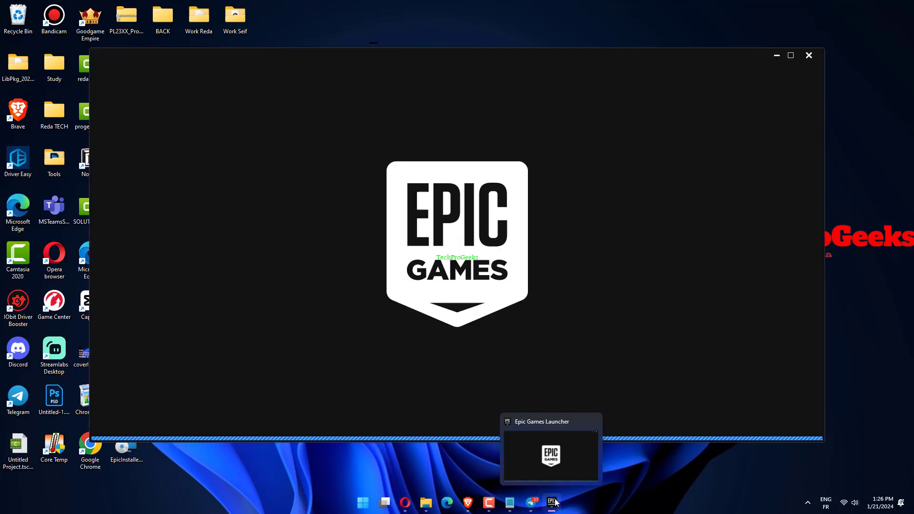